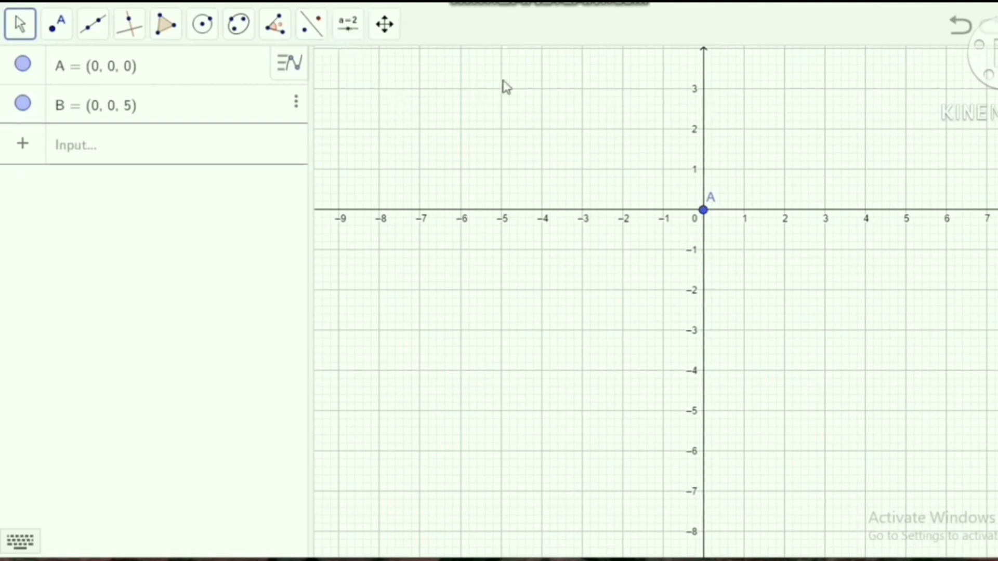
- Create a number slider named r in the 2D graphics view with a minimum of 0 and a maximum of 5
{"action": "left_click", "coordinate": [348, 28]}
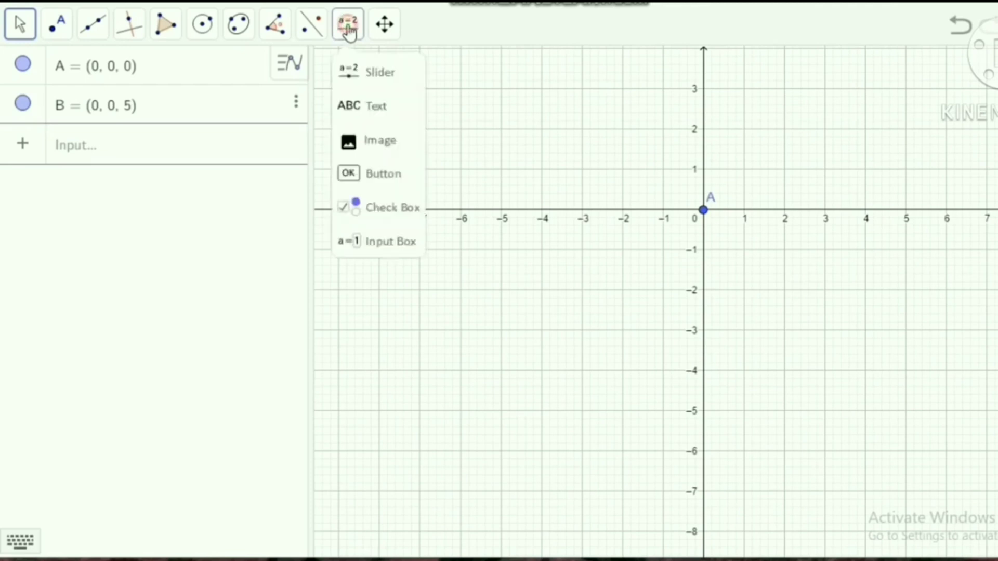
{"action": "left_click", "coordinate": [365, 72]}
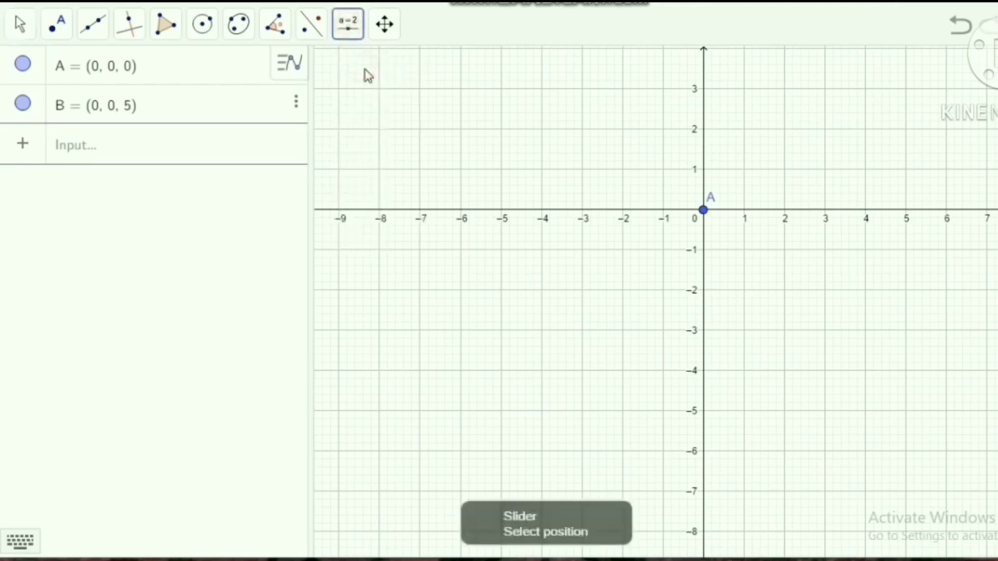
{"action": "left_click", "coordinate": [389, 74]}
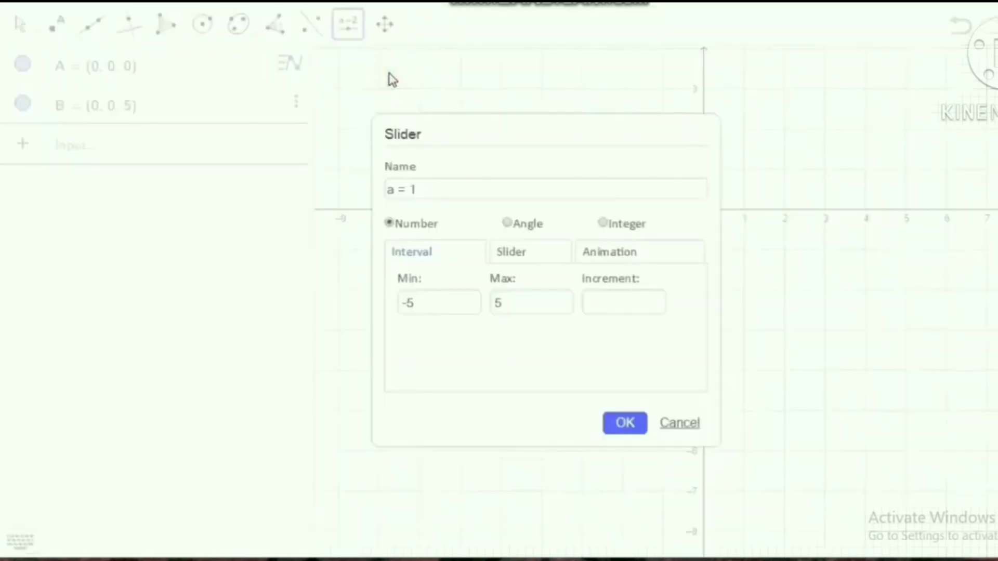
{"action": "left_click", "coordinate": [436, 189]}
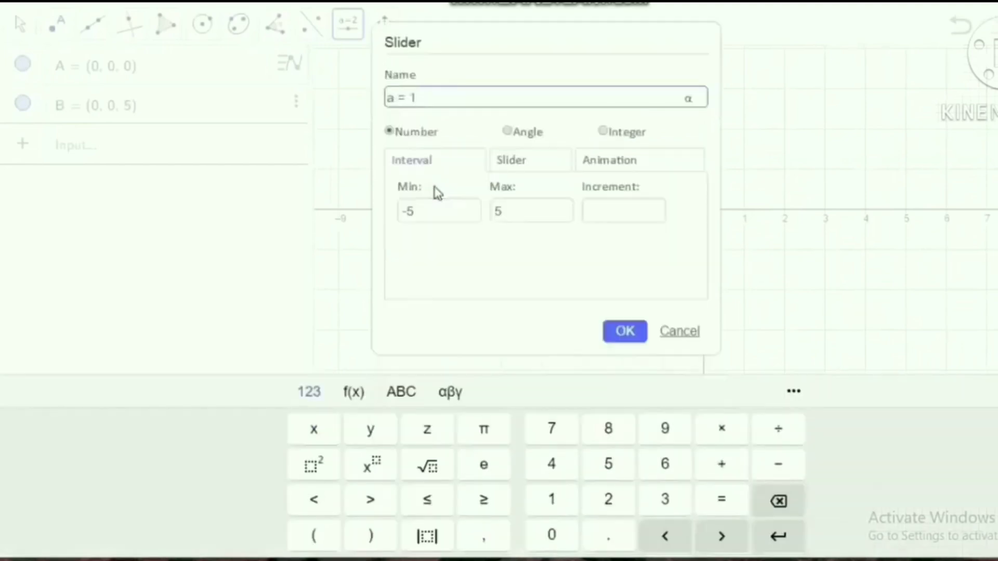
{"action": "key", "text": "BackSpace"}
{"action": "key", "text": "BackSpace"}
{"action": "key", "text": "BackSpace"}
{"action": "type", "text": "R"}
{"action": "key", "text": "BackSpace"}
{"action": "left_click", "coordinate": [432, 213]}
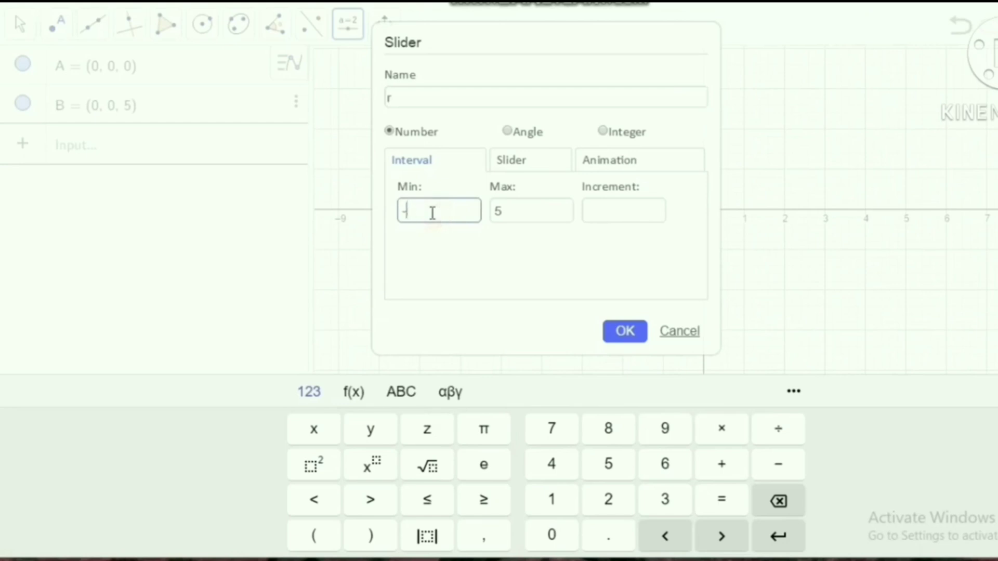
{"action": "type", "text": "0"}
{"action": "left_click", "coordinate": [621, 338]}
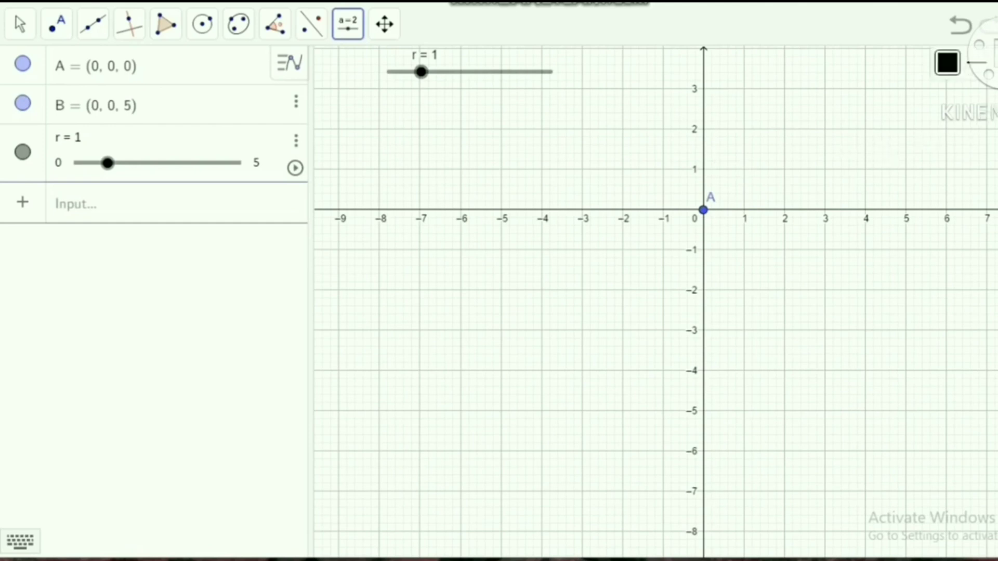
- Open the 3D Graphics view alongside the 2D graphics view
{"action": "left_click", "coordinate": [982, 62]}
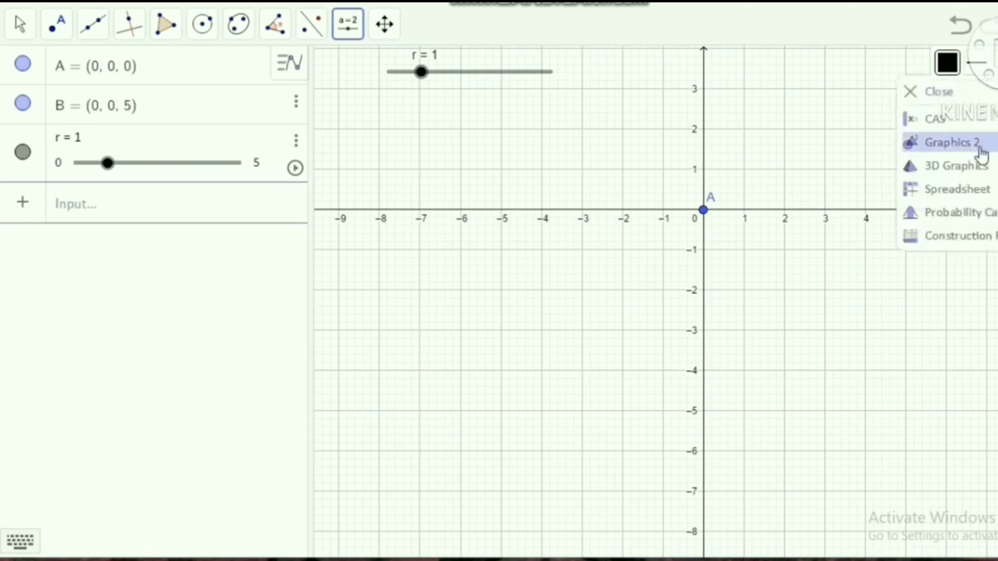
{"action": "left_click", "coordinate": [973, 165]}
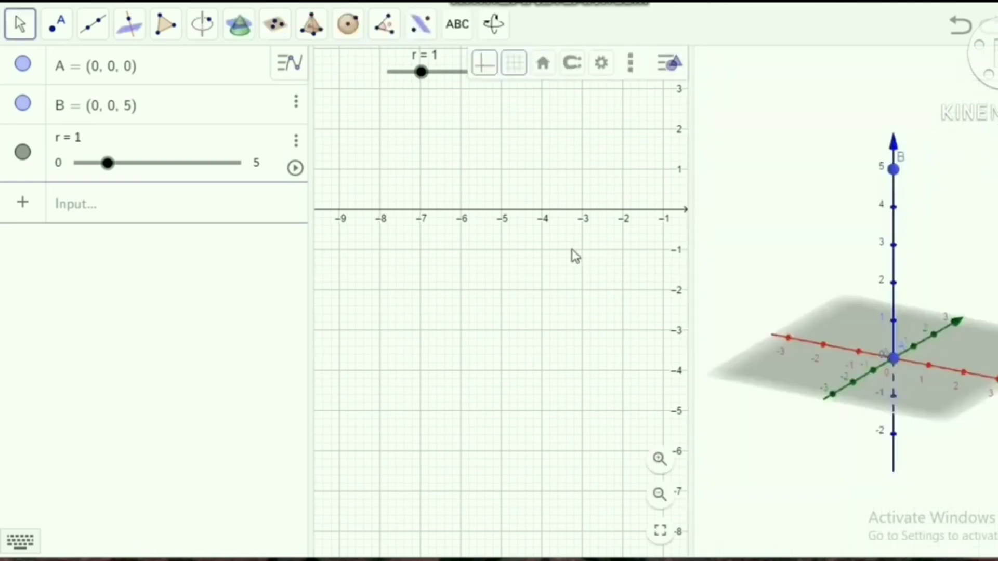
{"action": "left_click_drag", "start_coordinate": [572, 249], "coordinate": [381, 317]}
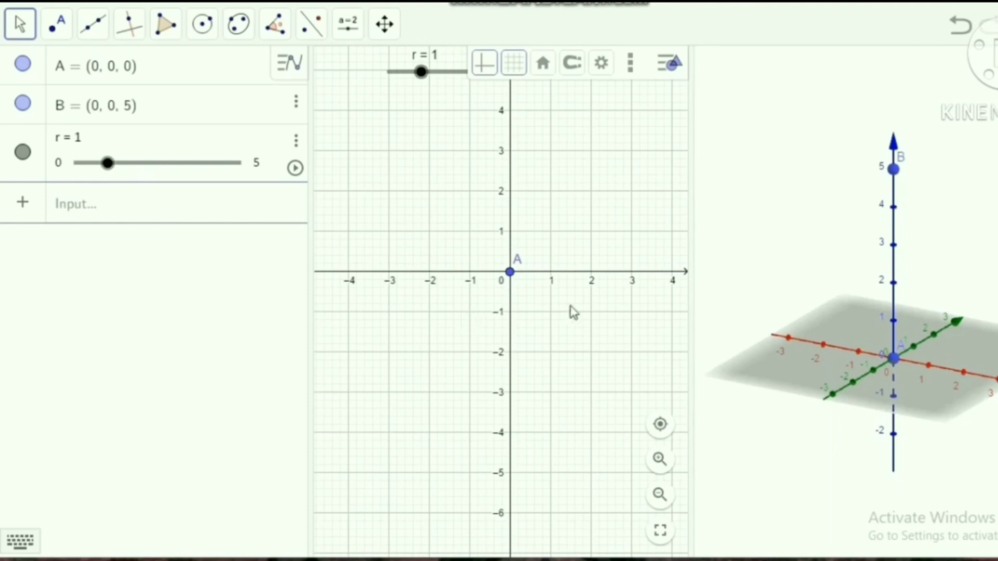
{"action": "left_click", "coordinate": [810, 193]}
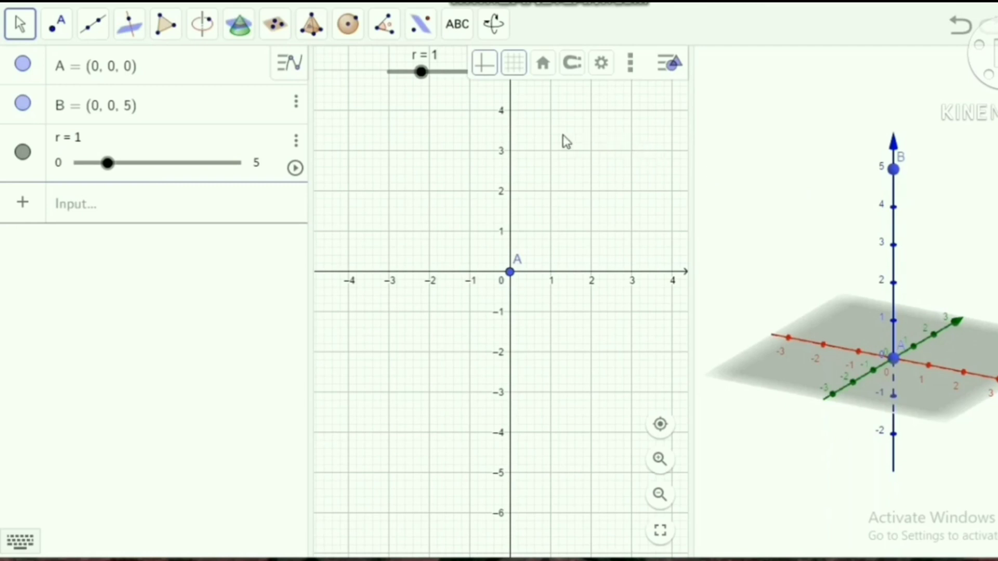
{"action": "left_click", "coordinate": [549, 155]}
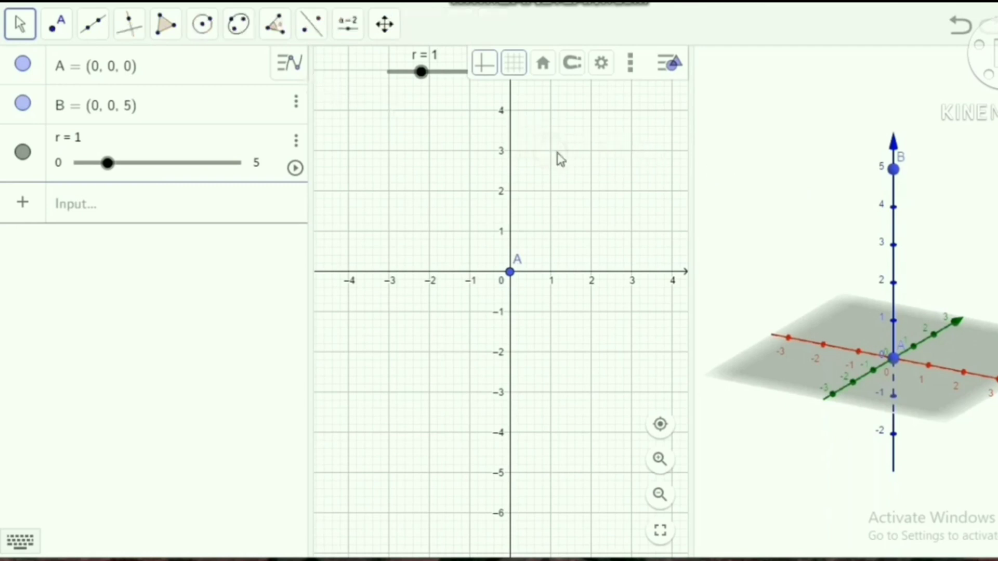
- Create a cylinder in the 3D view from point A to point B with radius r
{"action": "left_click", "coordinate": [798, 179]}
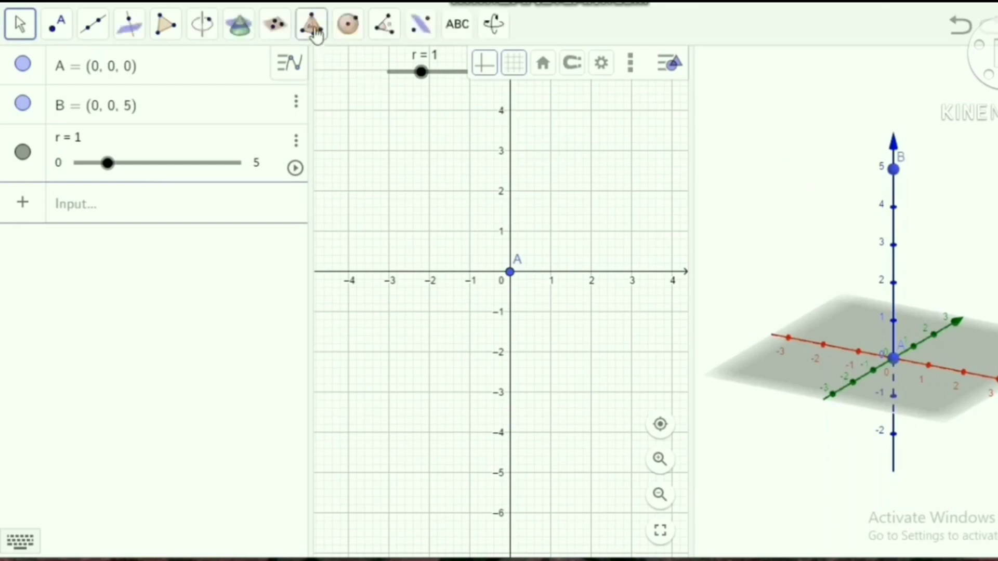
{"action": "left_click", "coordinate": [311, 27]}
{"action": "left_click", "coordinate": [363, 242]}
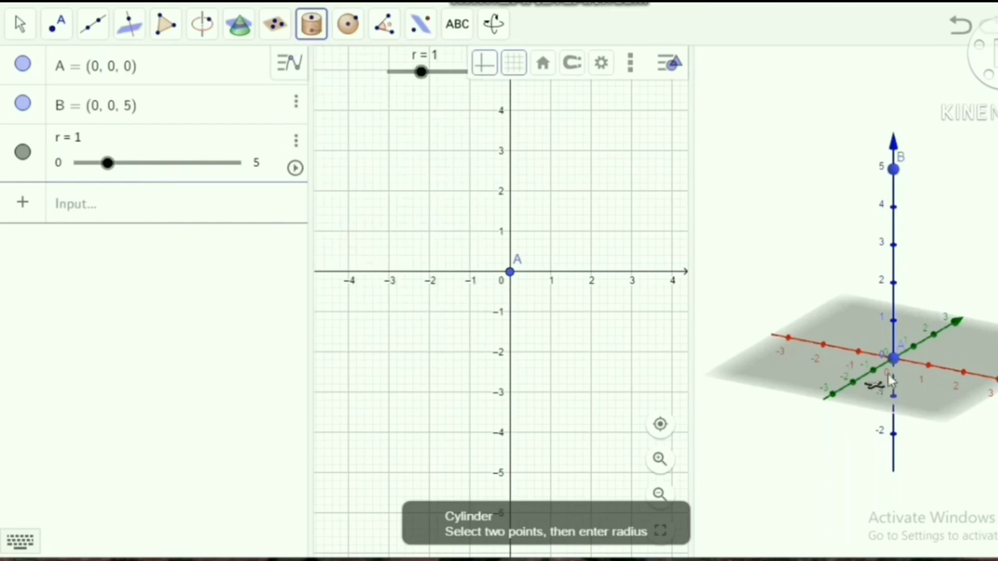
{"action": "left_click", "coordinate": [893, 360]}
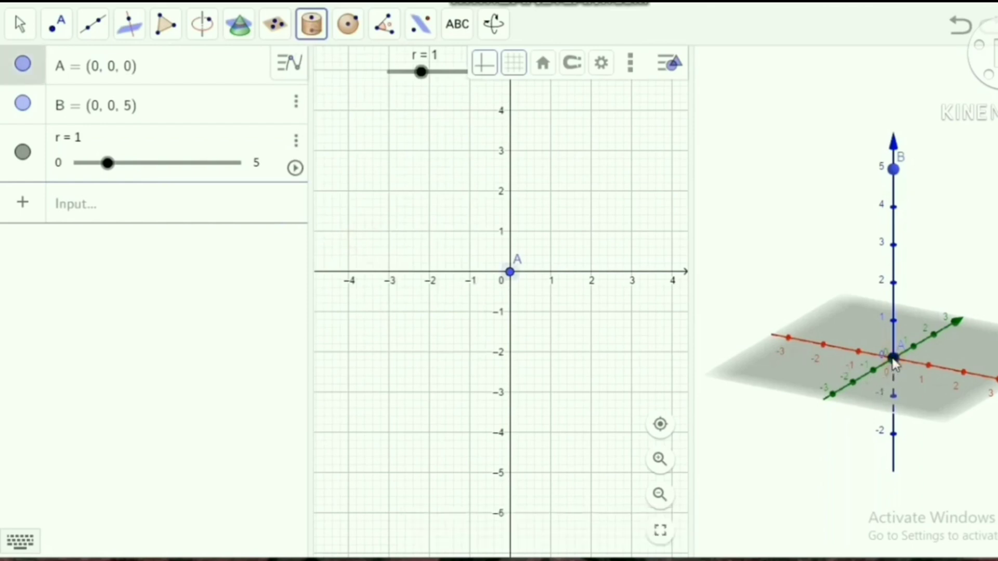
{"action": "left_click", "coordinate": [893, 169]}
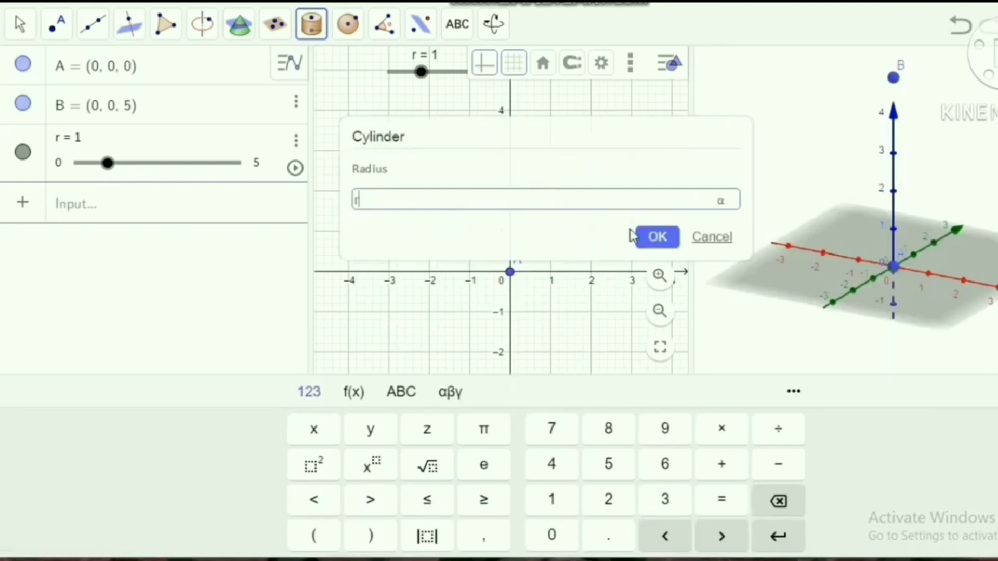
{"action": "left_click", "coordinate": [656, 237]}
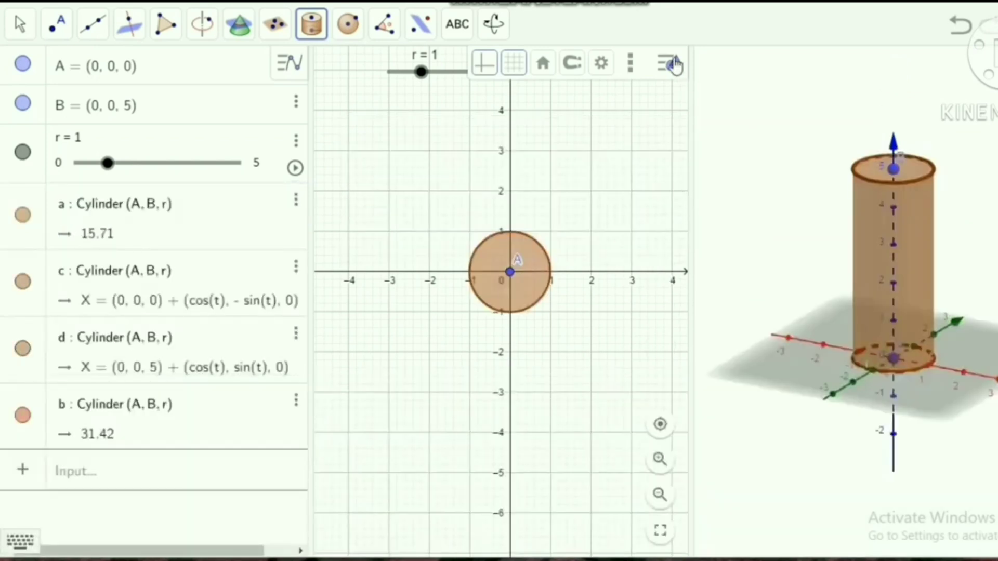
- Collapse the 2D view's style bar and set slider r to 2.5
{"action": "left_click", "coordinate": [670, 64]}
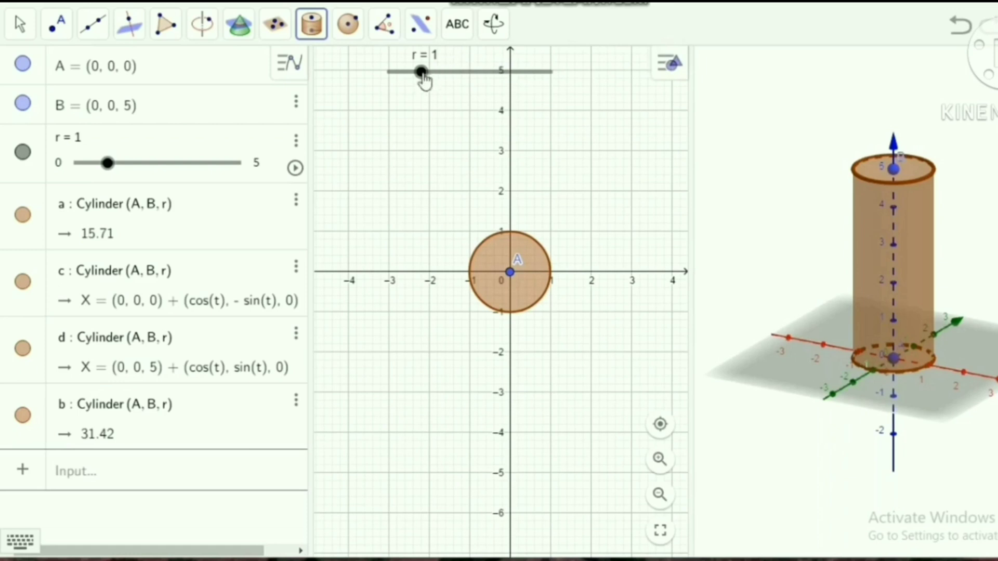
{"action": "left_click_drag", "start_coordinate": [424, 78], "coordinate": [469, 81]}
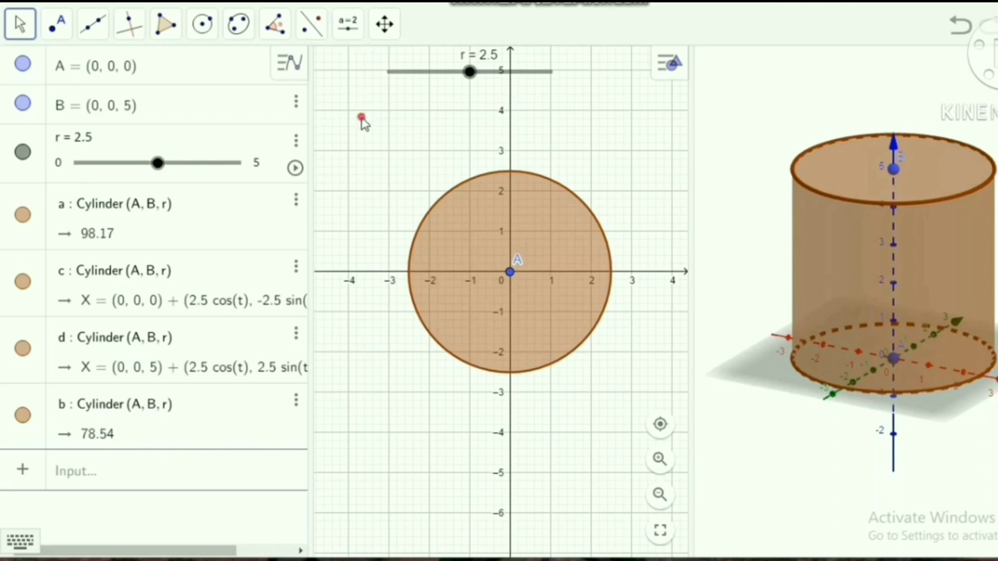
- Create a number slider named h below slider r with minimum 0, maximum 5 and increment 0.01
{"action": "left_click", "coordinate": [345, 30]}
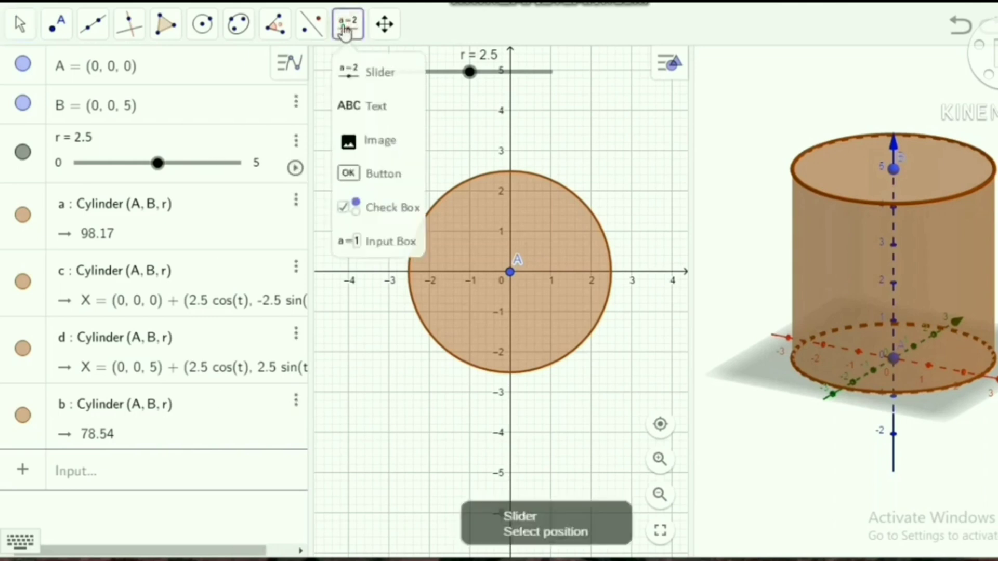
{"action": "left_click", "coordinate": [372, 75]}
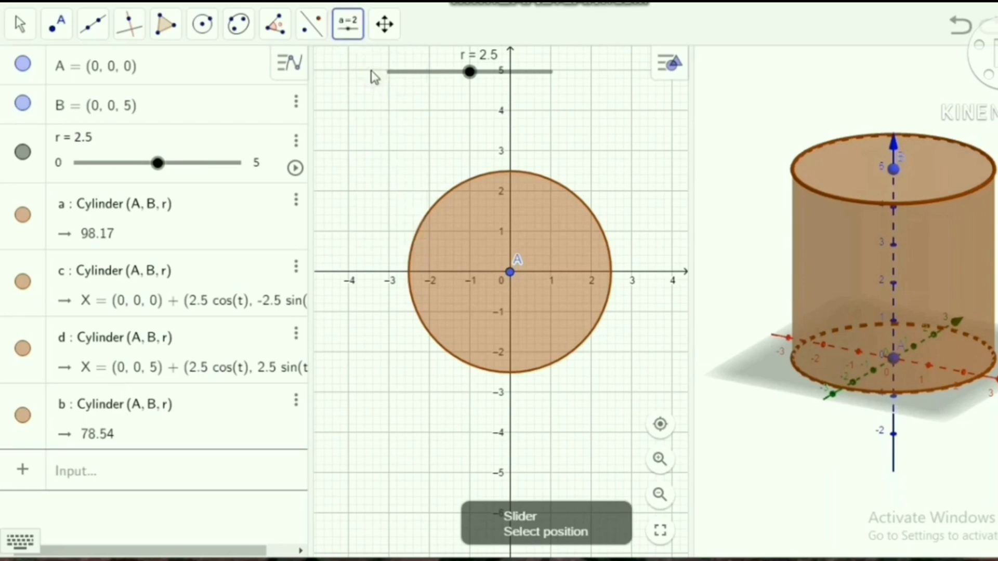
{"action": "left_click", "coordinate": [370, 131]}
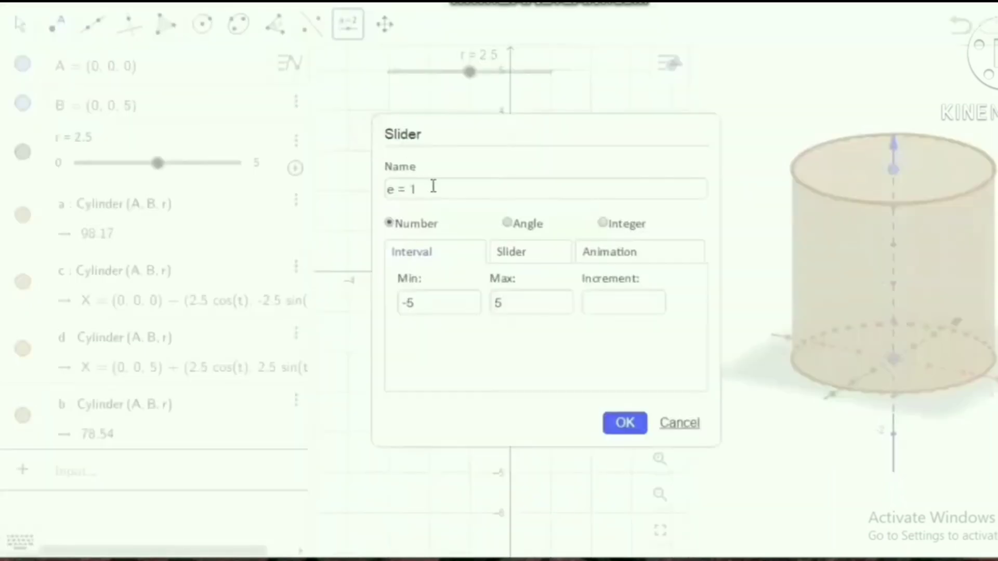
{"action": "left_click", "coordinate": [433, 187]}
{"action": "key", "text": "BackSpace"}
{"action": "key", "text": "BackSpace"}
{"action": "key", "text": "BackSpace"}
{"action": "key", "text": "BackSpace"}
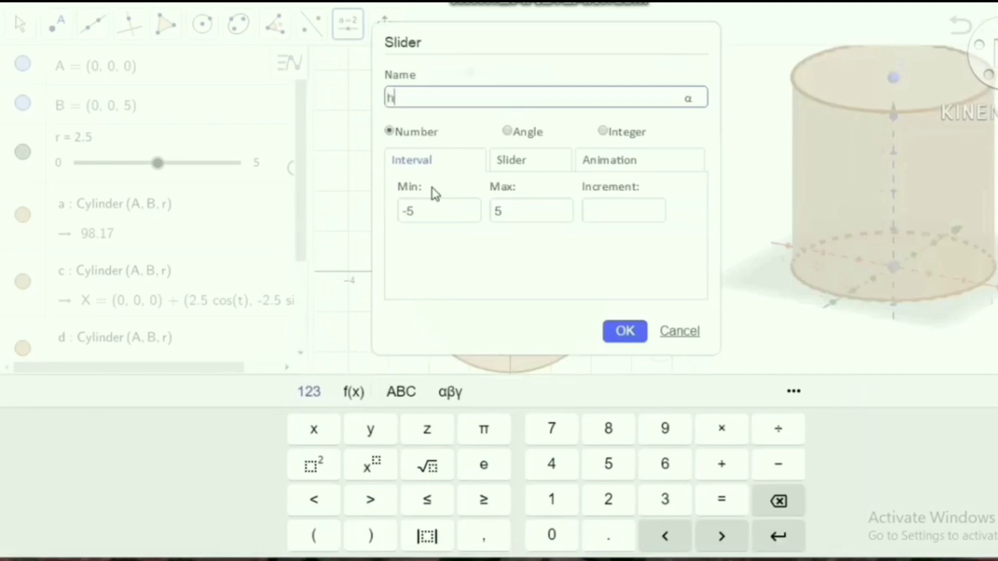
{"action": "left_click", "coordinate": [436, 213]}
{"action": "key", "text": "BackSpace"}
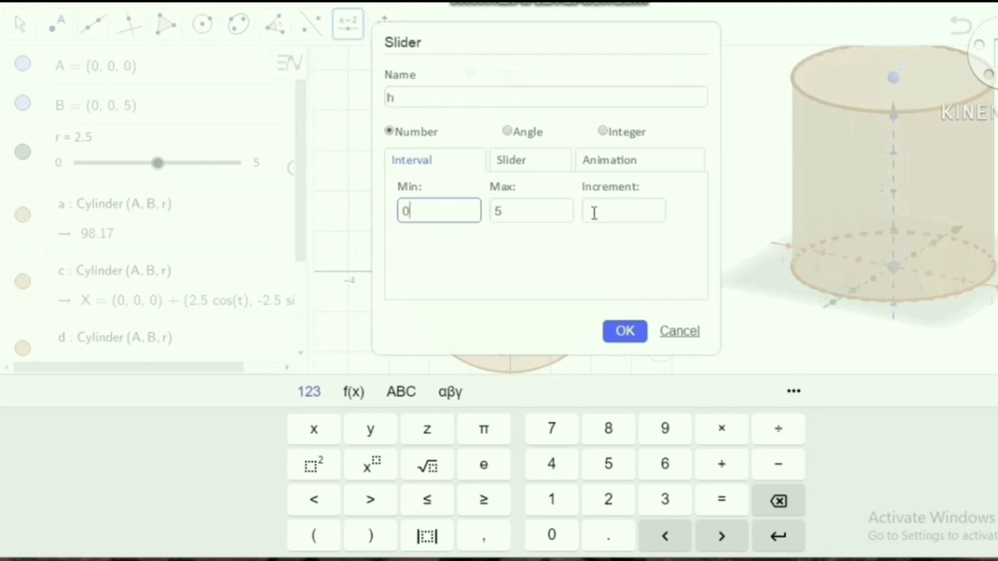
{"action": "left_click", "coordinate": [601, 214]}
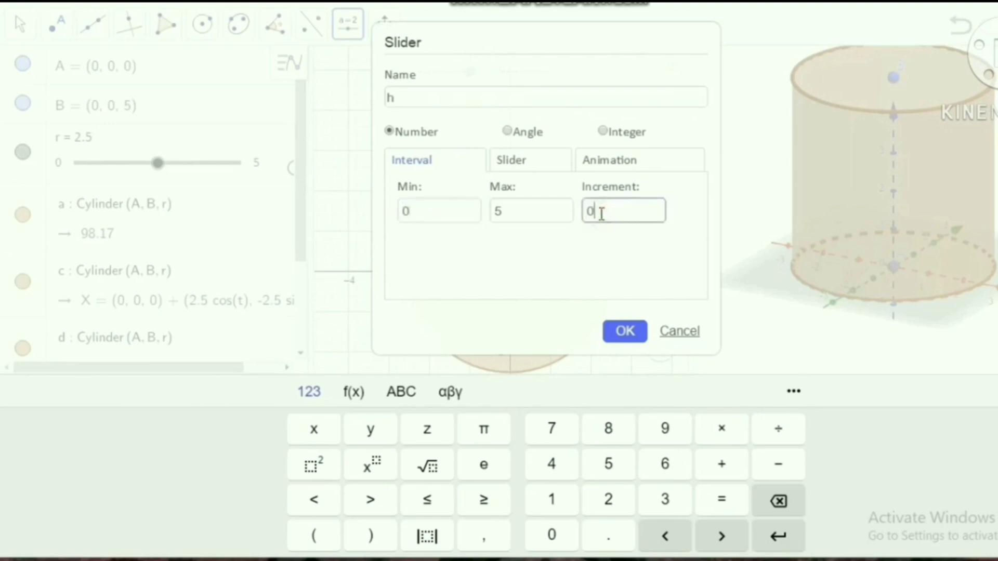
{"action": "type", "text": "0.01"}
{"action": "left_click", "coordinate": [629, 334]}
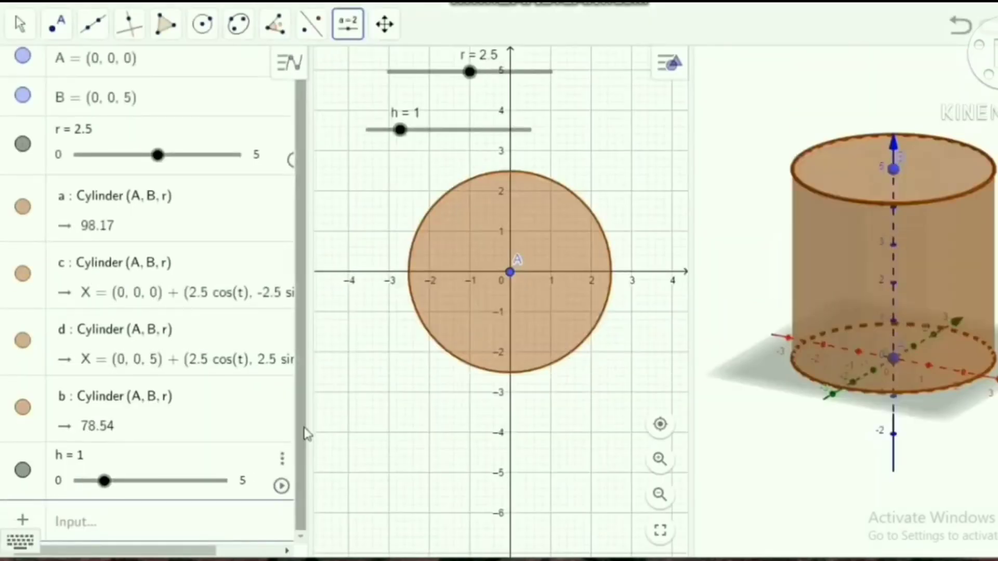
- Define the point C = (0,0,h) in the algebra input
{"action": "left_click", "coordinate": [132, 521]}
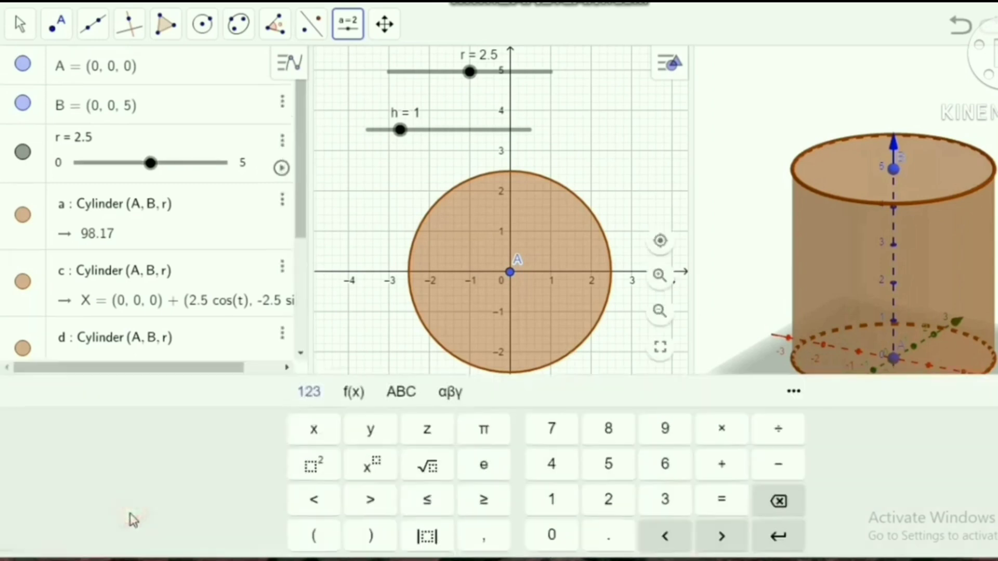
{"action": "type", "text": "C="}
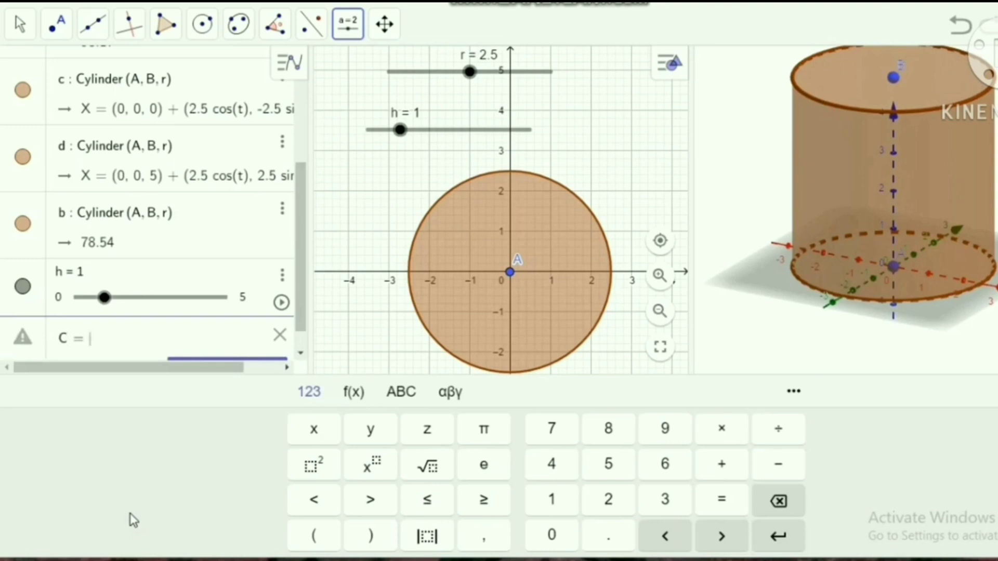
{"action": "type", "text": "("}
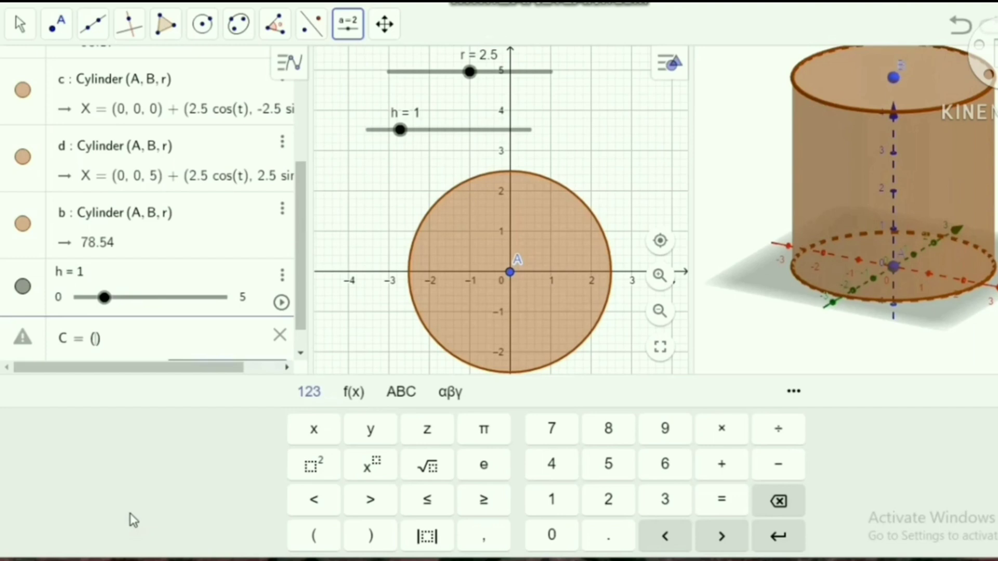
{"action": "type", "text": "0"}
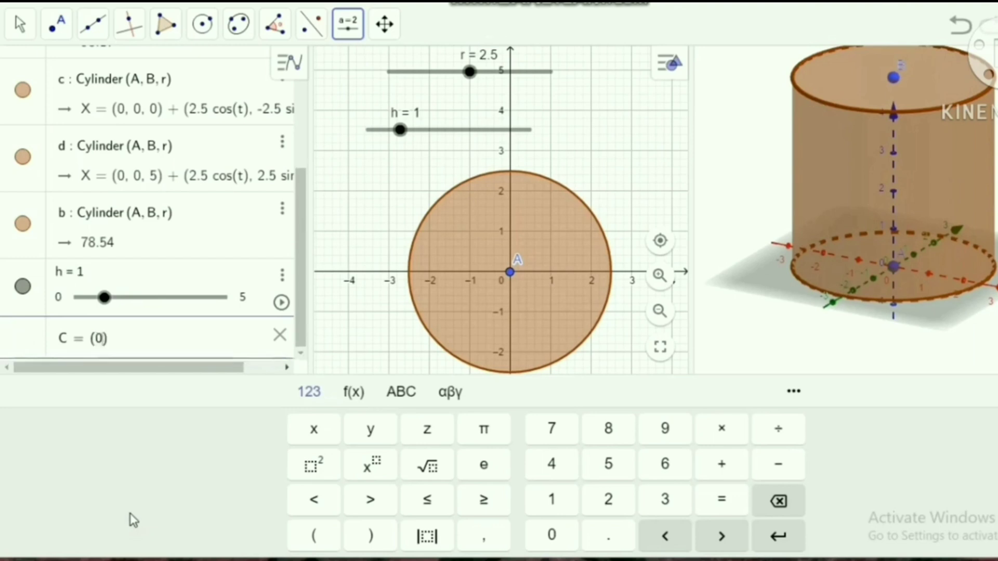
{"action": "type", "text": ",0,h"}
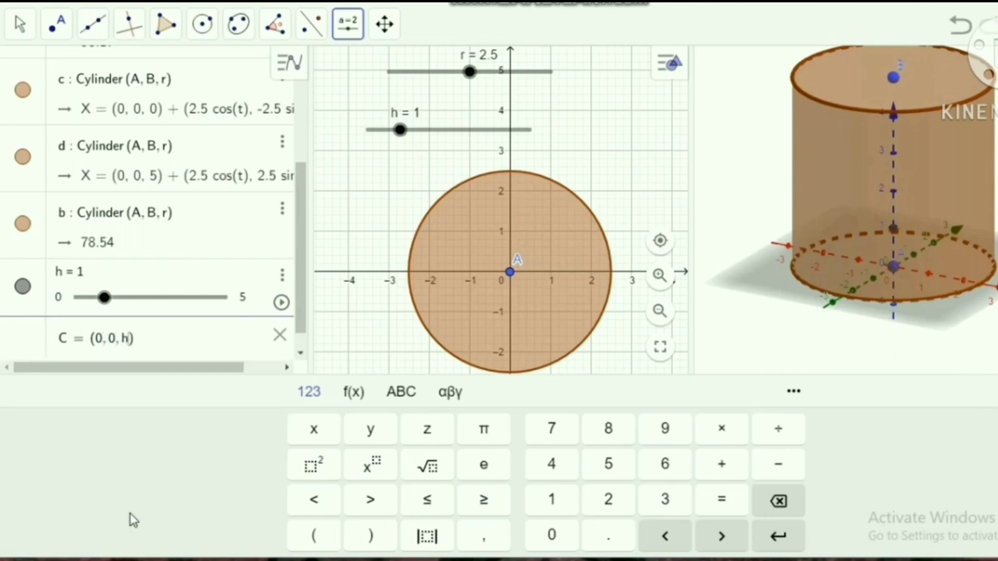
{"action": "key", "text": "Return"}
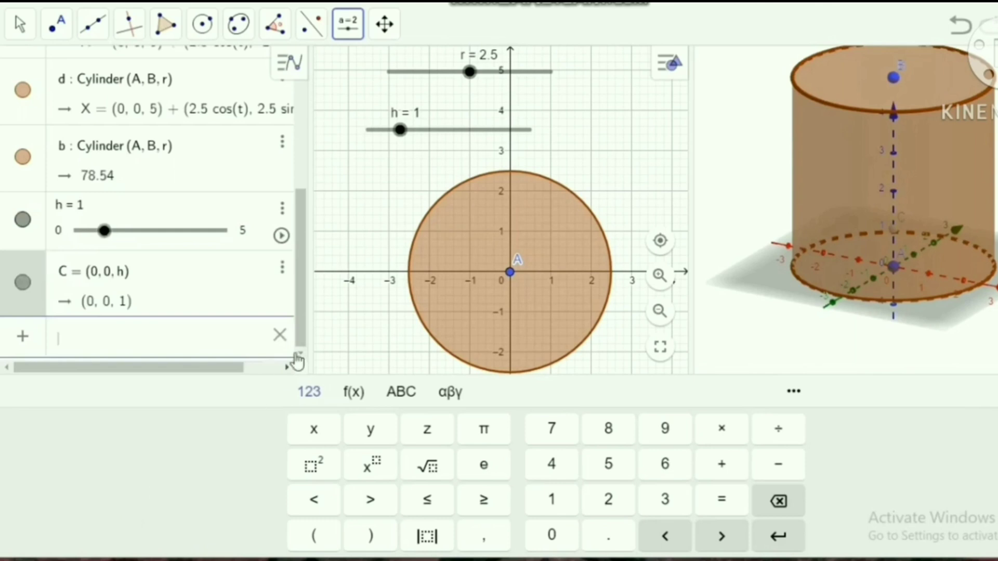
- Set slider h to about 3.08 to raise point C along the cylinder's axis
{"action": "left_click", "coordinate": [392, 179]}
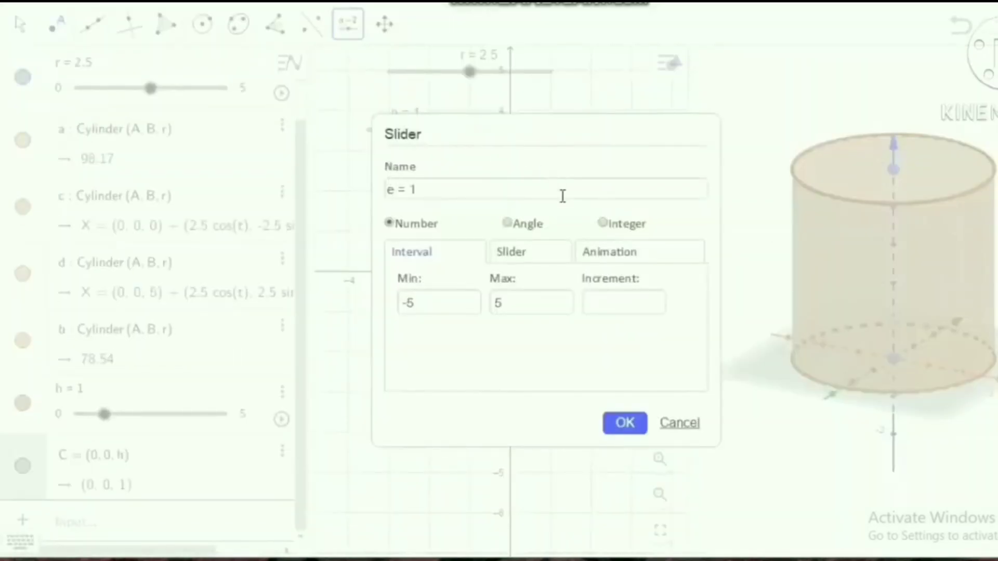
{"action": "left_click", "coordinate": [686, 425]}
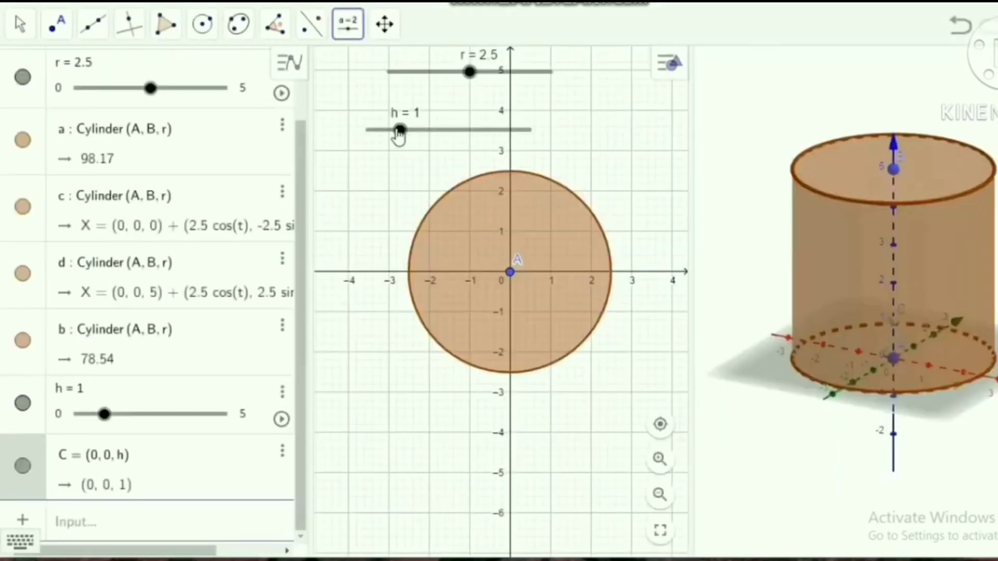
{"action": "left_click_drag", "start_coordinate": [399, 129], "coordinate": [468, 137]}
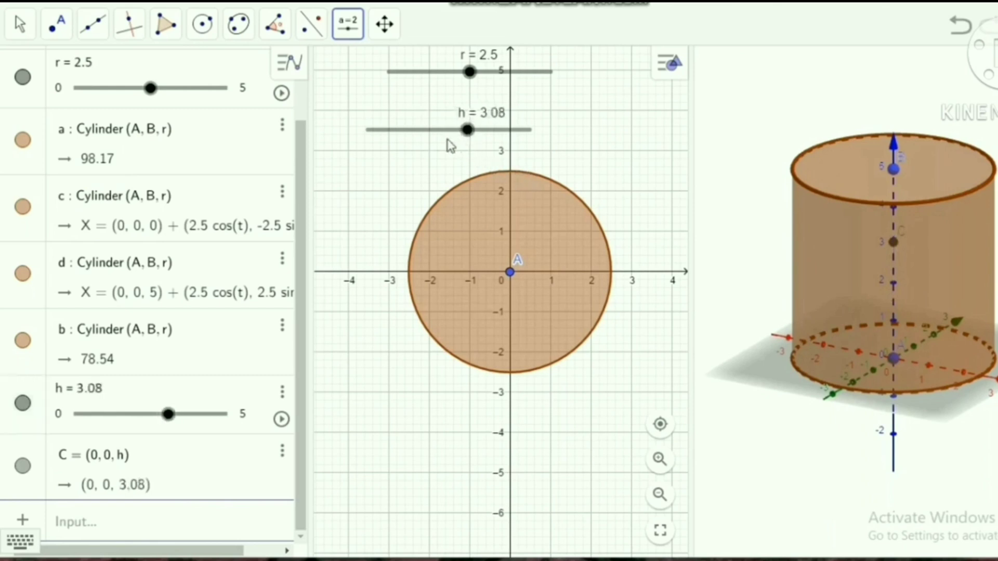
{"action": "left_click", "coordinate": [737, 194]}
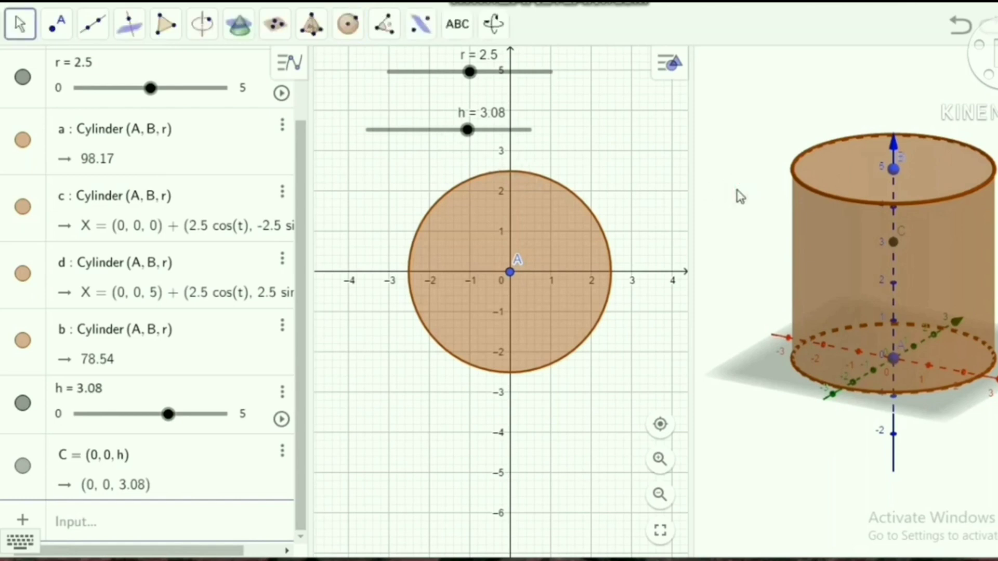
- Create a second cylinder on the axis from point A to point C with radius r
{"action": "left_click", "coordinate": [312, 24]}
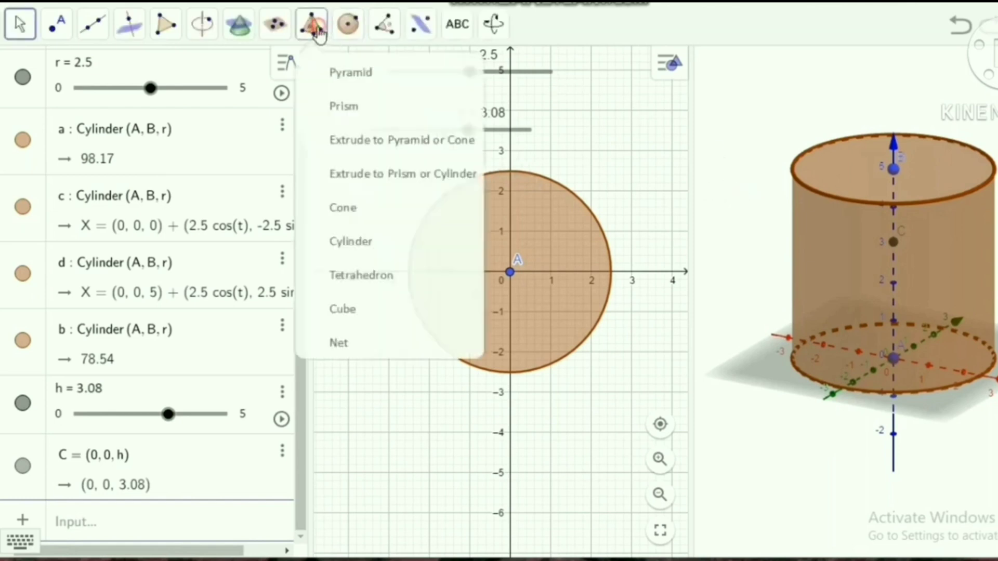
{"action": "left_click", "coordinate": [354, 239]}
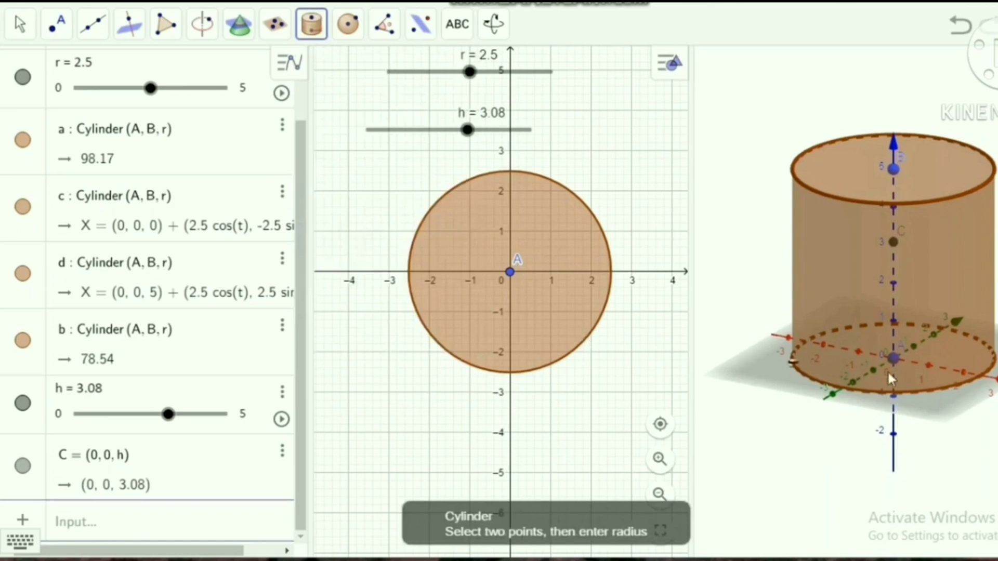
{"action": "left_click", "coordinate": [894, 357]}
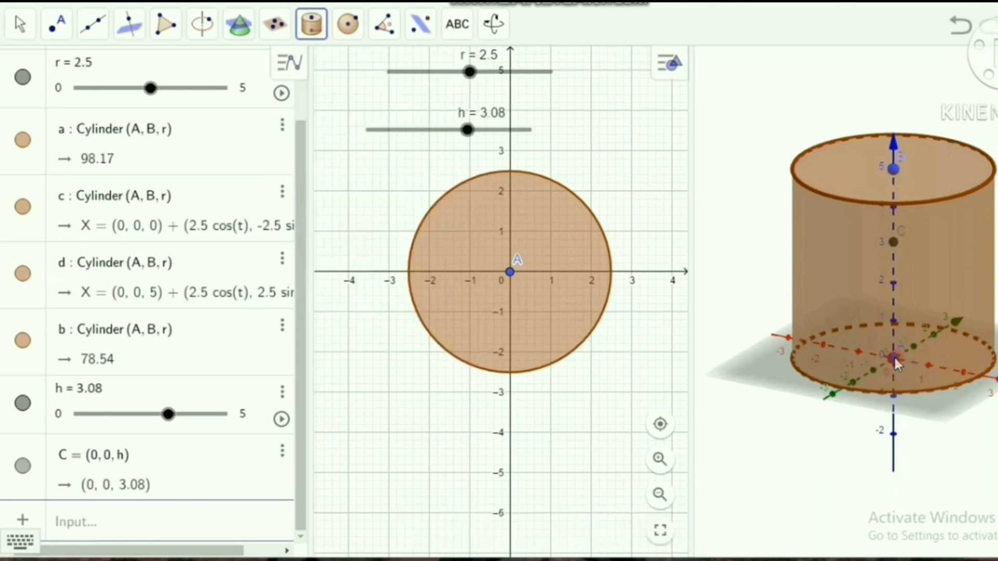
{"action": "left_click", "coordinate": [893, 241]}
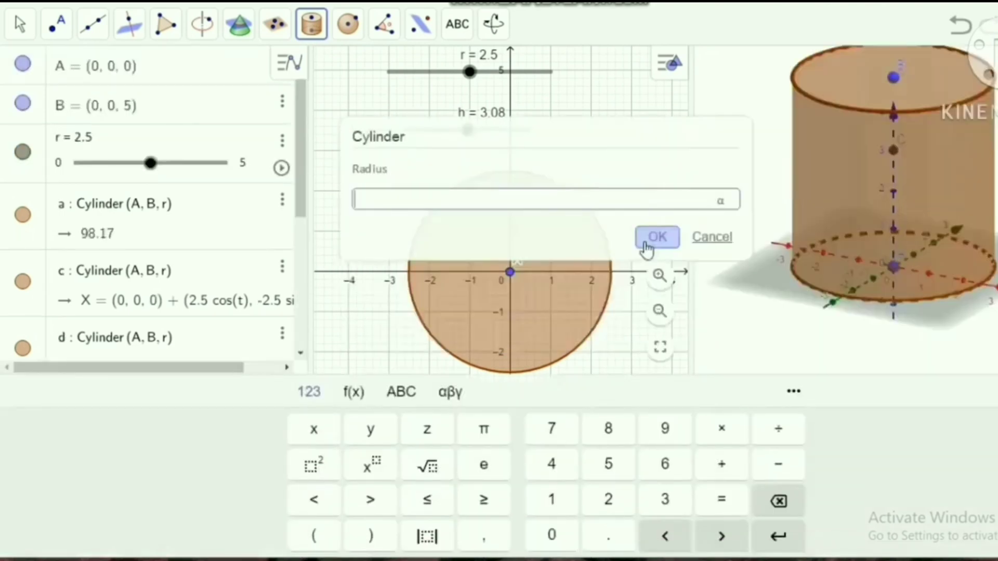
{"action": "left_click", "coordinate": [649, 240]}
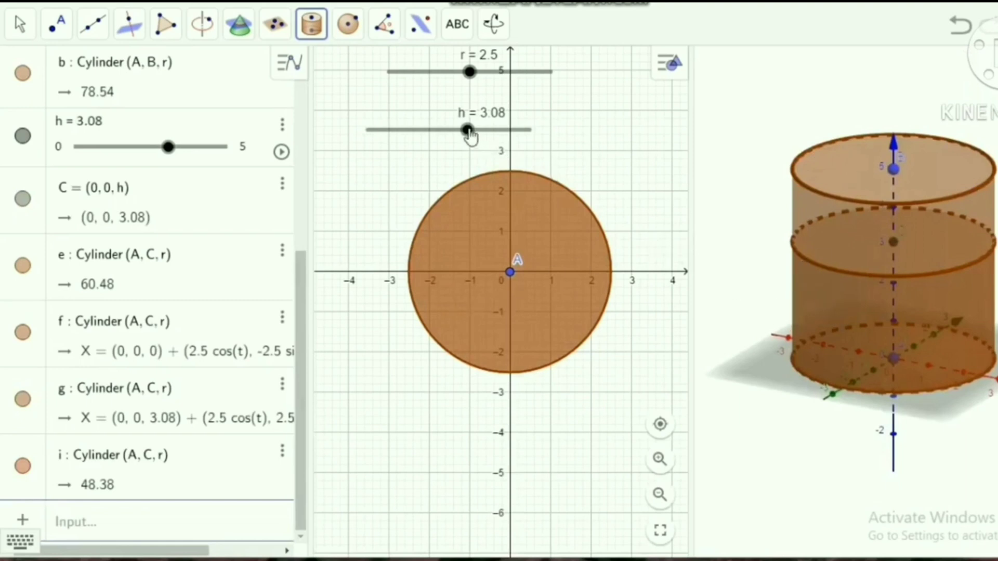
- Set slider h to 3.2 and slider r to 2
{"action": "mouse_move", "coordinate": [469, 133]}
{"action": "left_mouse_down"}
{"action": "mouse_move", "coordinate": [490, 133]}
{"action": "mouse_move", "coordinate": [456, 134]}
{"action": "mouse_move", "coordinate": [490, 141]}
{"action": "mouse_move", "coordinate": [473, 144]}
{"action": "left_mouse_up"}
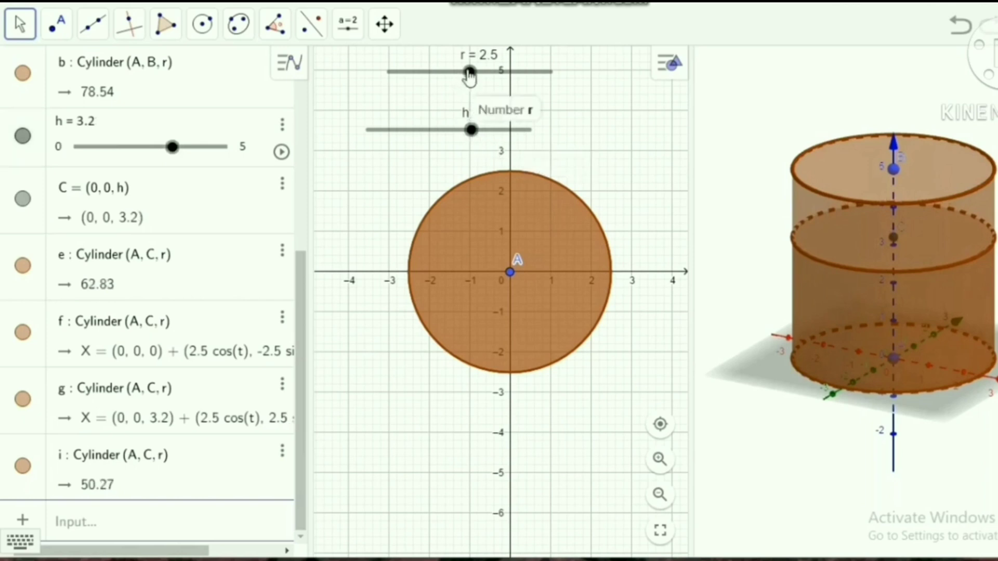
{"action": "left_click_drag", "start_coordinate": [469, 72], "coordinate": [457, 85]}
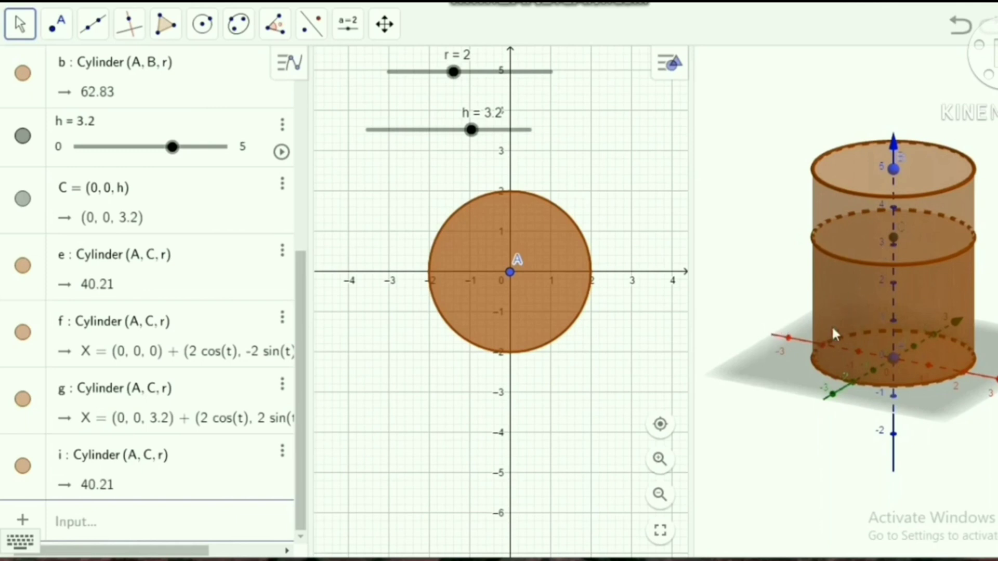
- Define the cylinder's volume V as pi*r^2*h in the algebra input
{"action": "left_click", "coordinate": [186, 524]}
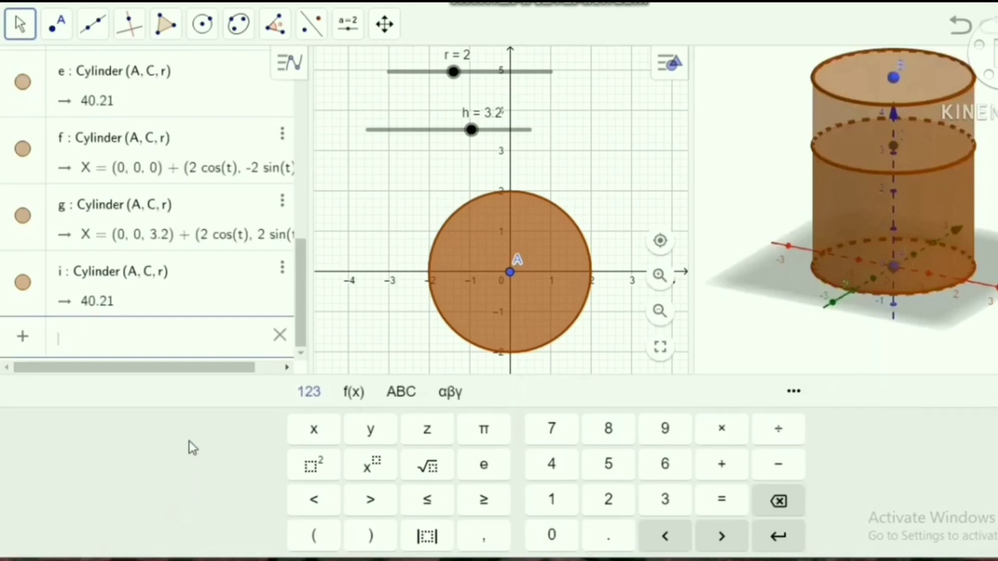
{"action": "type", "text": "V="}
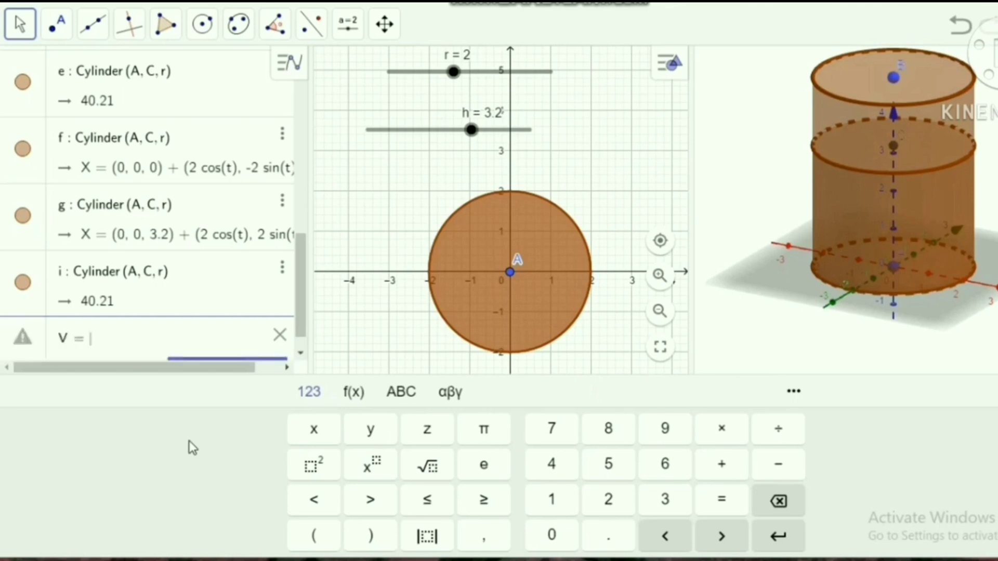
{"action": "type", "text": "pi*"}
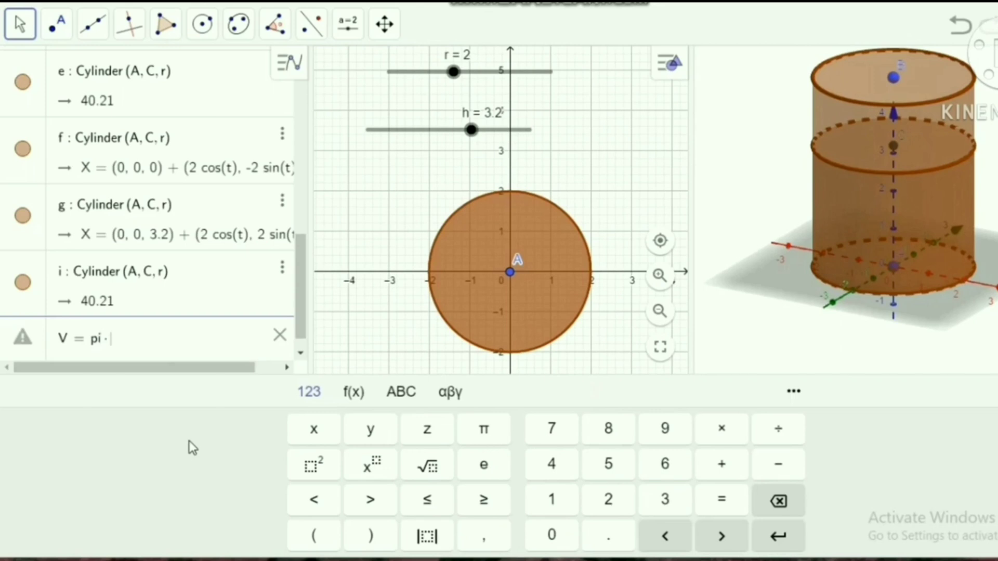
{"action": "type", "text": "r^2"}
{"action": "type", "text": "*"}
{"action": "type", "text": "h"}
{"action": "key", "text": "Return"}
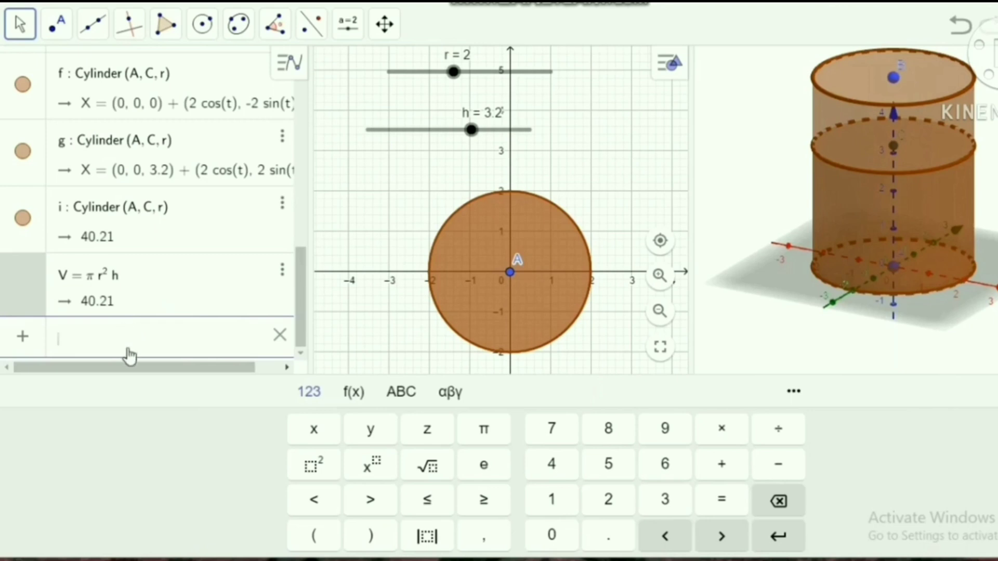
- Define the cylinder's surface area Lp as 2*pi*r*(r+h) in the algebra input
{"action": "type", "text": "Lp"}
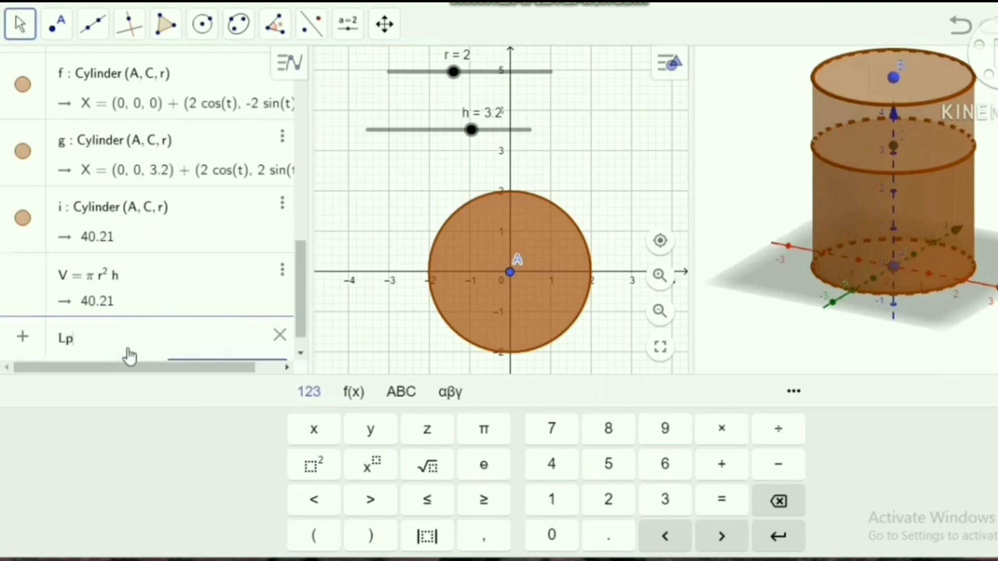
{"action": "type", "text": "=2"}
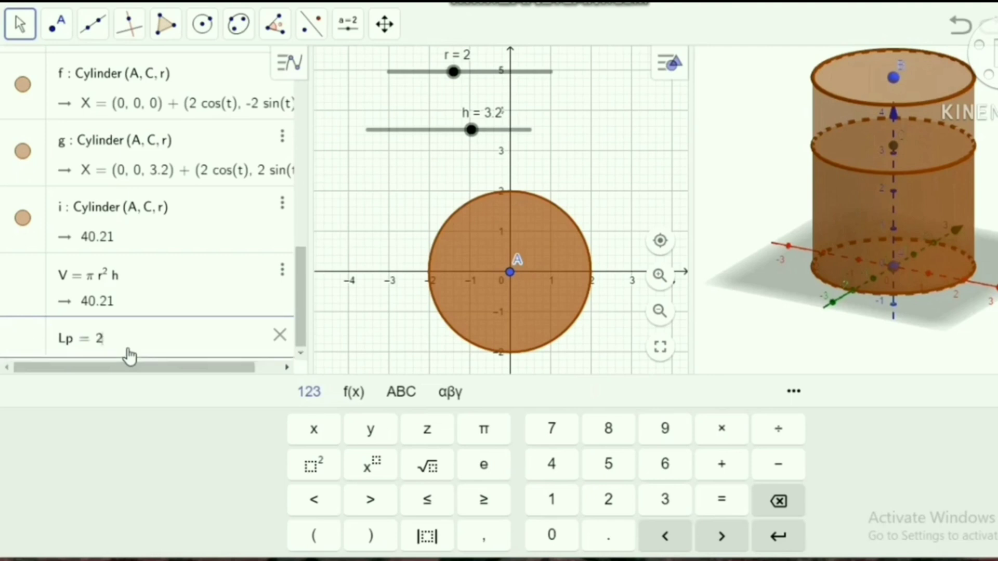
{"action": "type", "text": "*pi"}
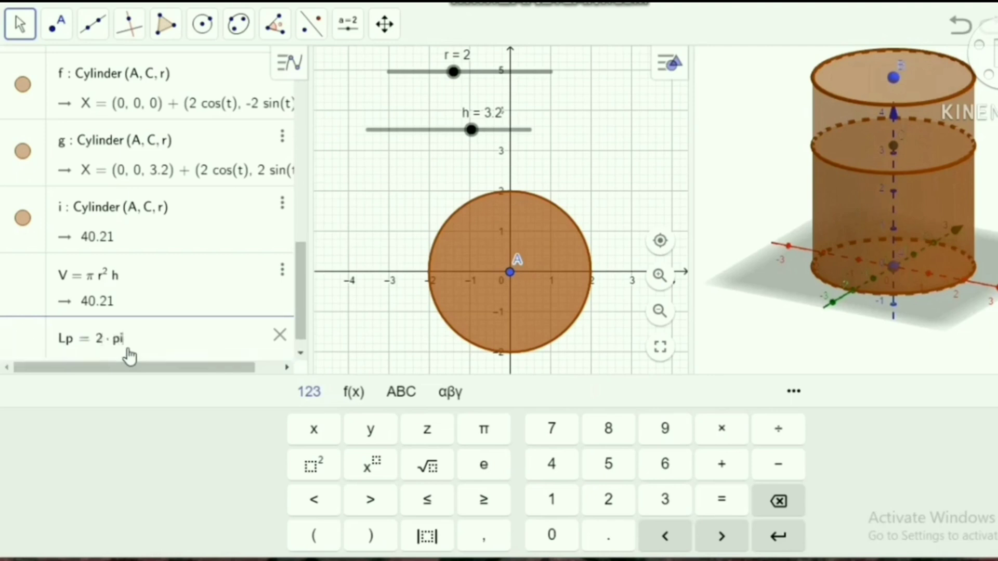
{"action": "type", "text": "*"}
{"action": "type", "text": "r"}
{"action": "type", "text": "*"}
{"action": "left_click", "coordinate": [330, 542]}
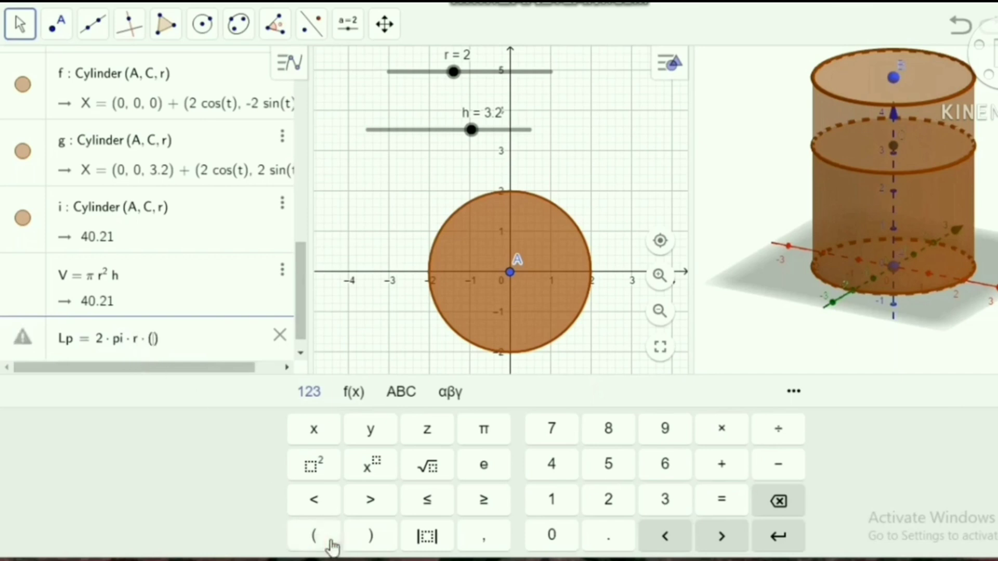
{"action": "type", "text": "r + h"}
{"action": "key", "text": "Return"}
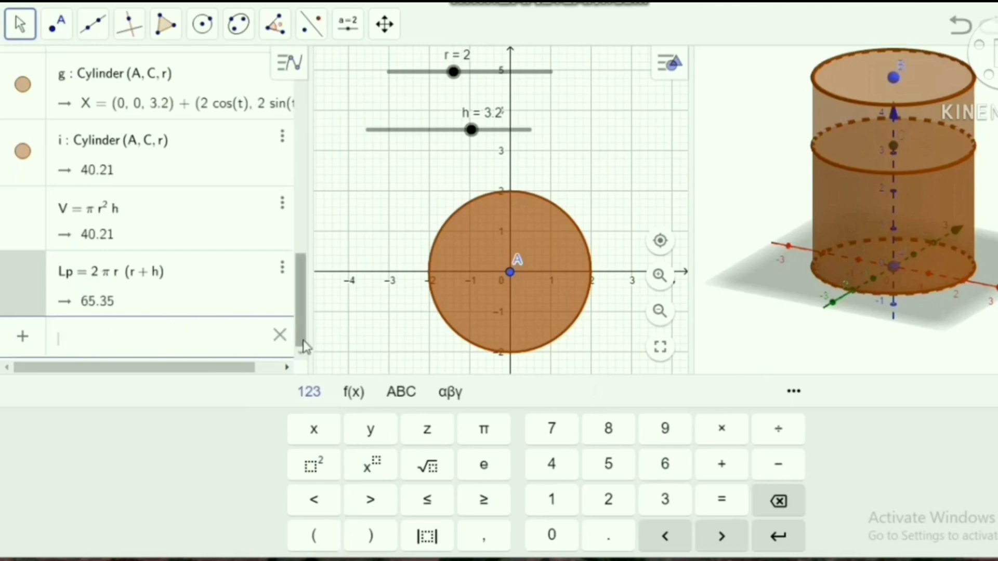
- Add the LaTeX text "Volume Tabung : 40,21 cm^3" to the 3D view and move it to the view's upper-left corner
{"action": "left_click", "coordinate": [741, 157]}
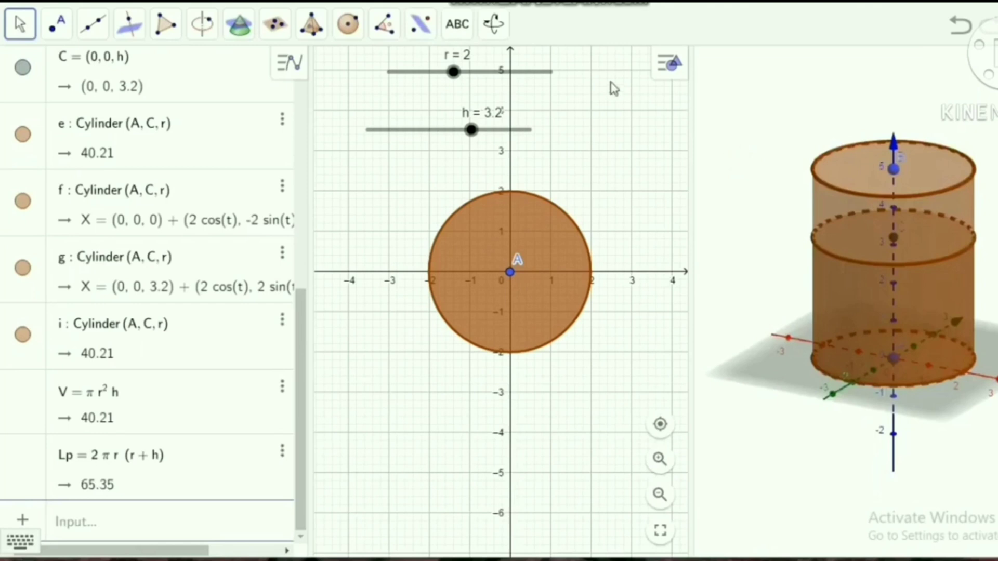
{"action": "left_click", "coordinate": [462, 30]}
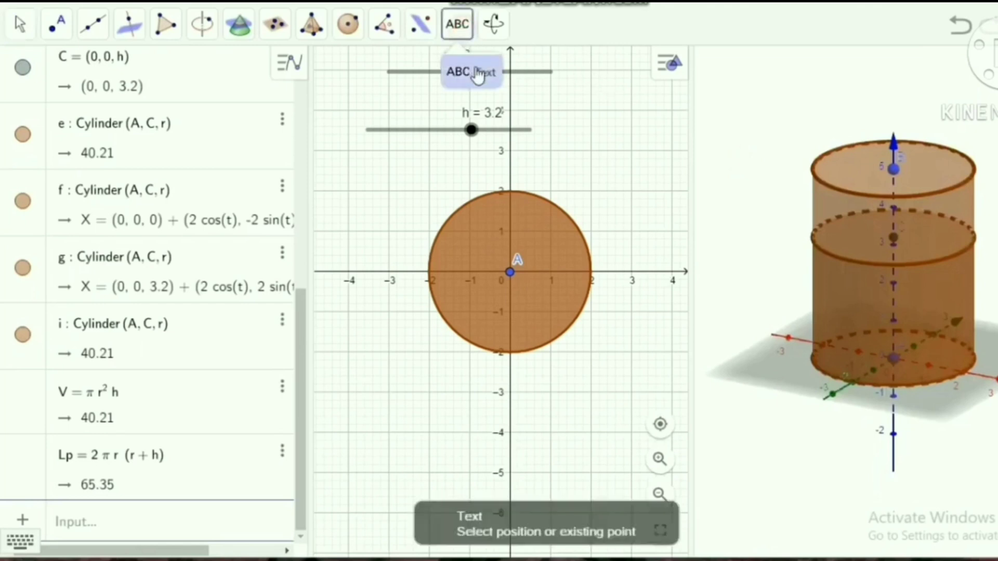
{"action": "left_click", "coordinate": [752, 91]}
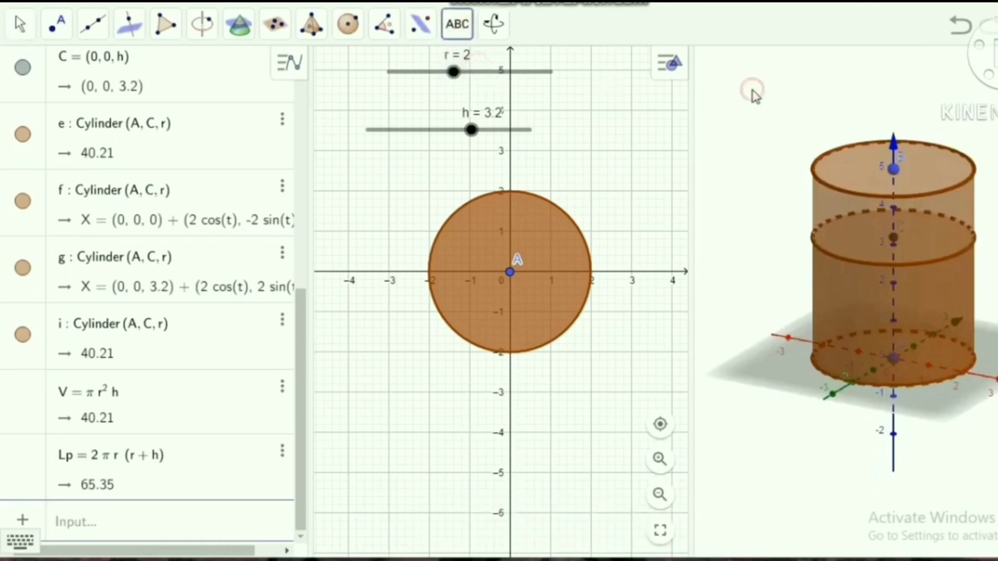
{"action": "left_click", "coordinate": [479, 287]}
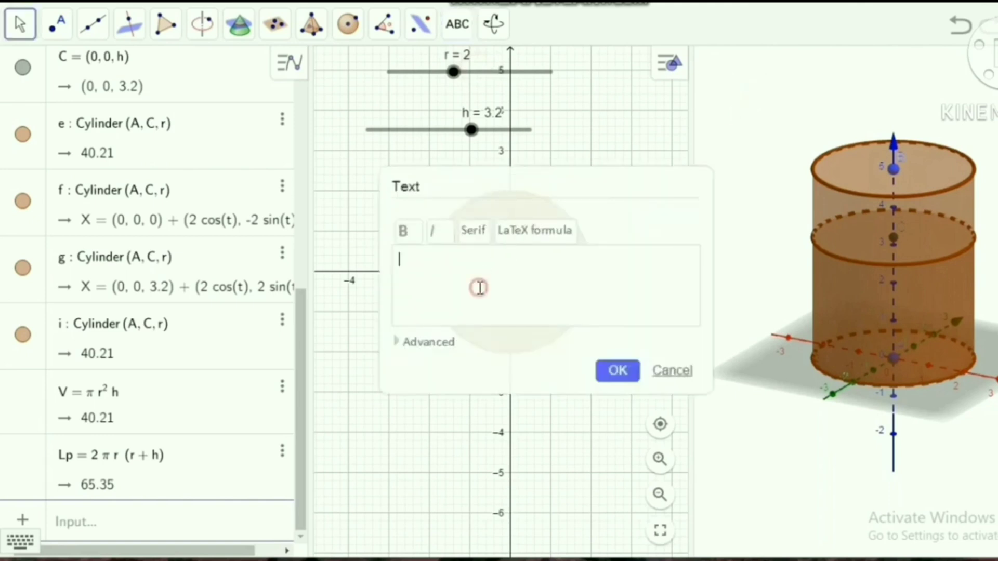
{"action": "type", "text": "Volume Tabung"}
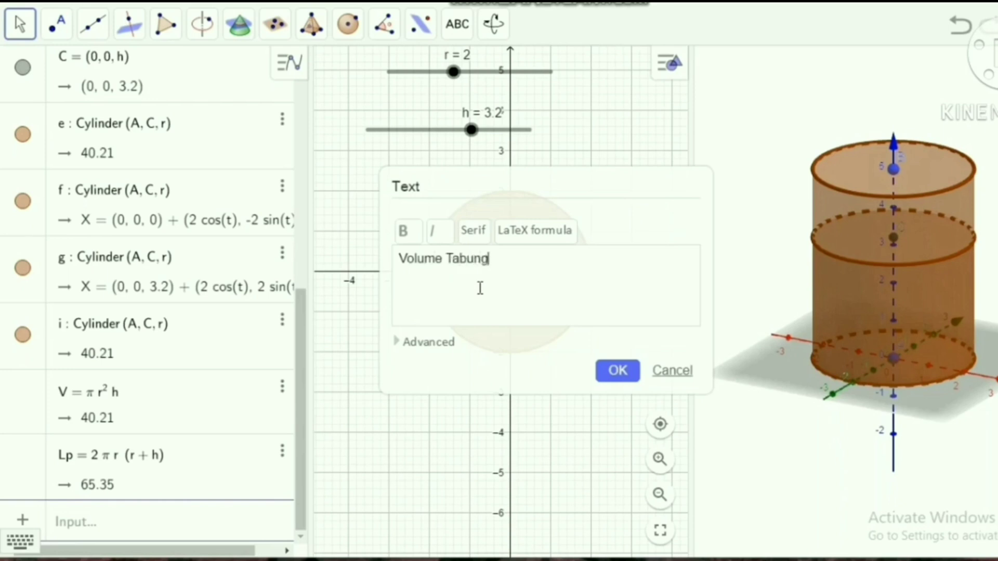
{"action": "type", "text": " :"}
{"action": "type", "text": "40"}
{"action": "type", "text": "."}
{"action": "type", "text": "2"}
{"action": "type", "text": "1"}
{"action": "type", "text": " cm"}
{"action": "type", "text": "^3"}
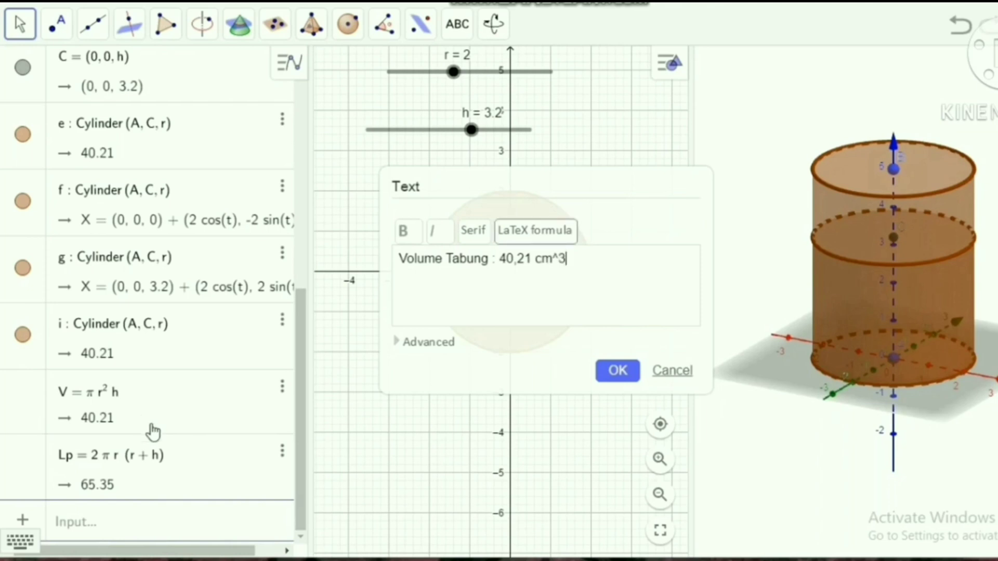
{"action": "left_click", "coordinate": [619, 371]}
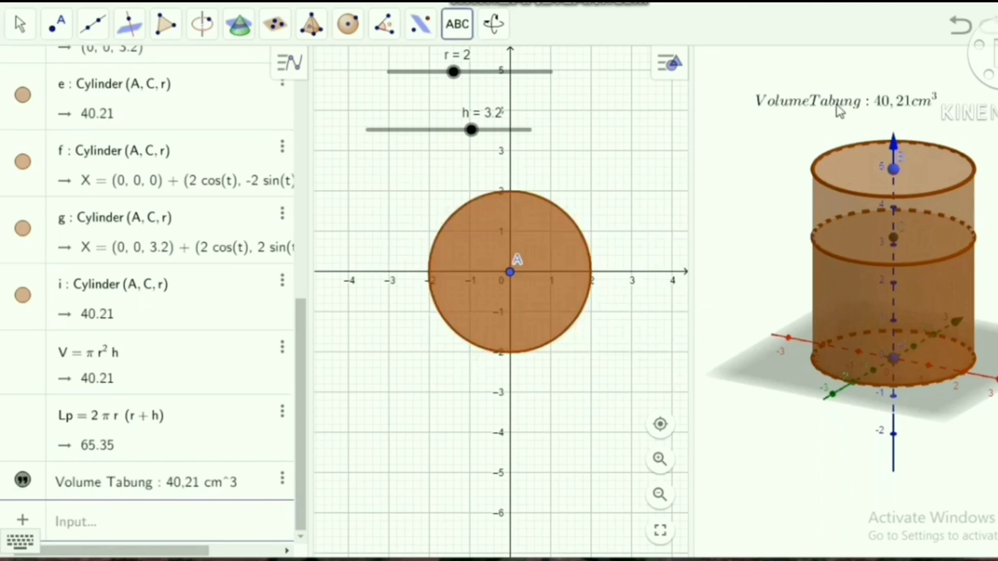
{"action": "left_click_drag", "start_coordinate": [839, 112], "coordinate": [793, 83]}
- Add the LaTeX text "Luas Permukaan Tabung : 65,35 cm^2" to the 3D view and align it below the volume text
{"action": "left_click", "coordinate": [768, 150]}
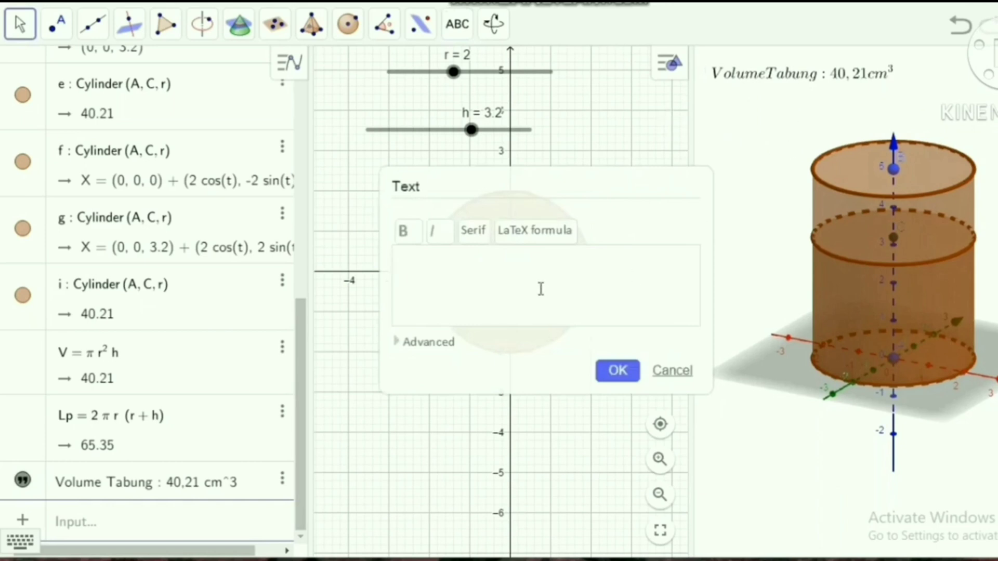
{"action": "type", "text": "Luas Permuka"}
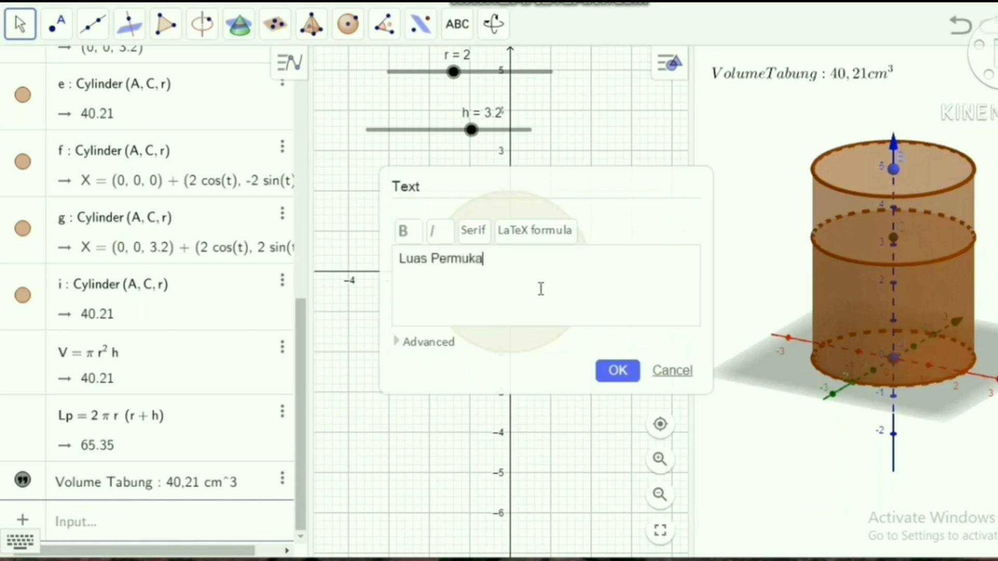
{"action": "type", "text": "an Tabung : "}
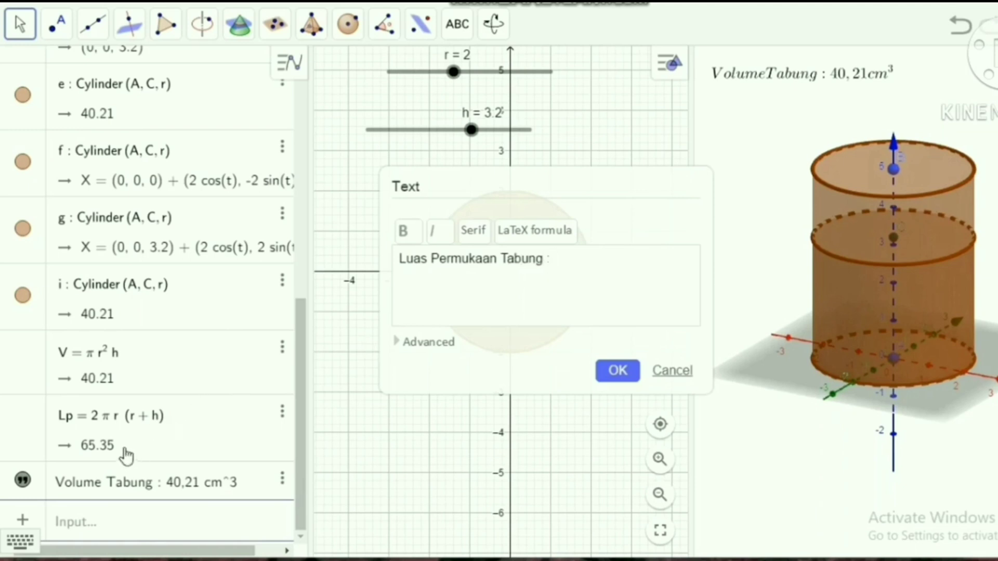
{"action": "type", "text": "65,35 cm^2"}
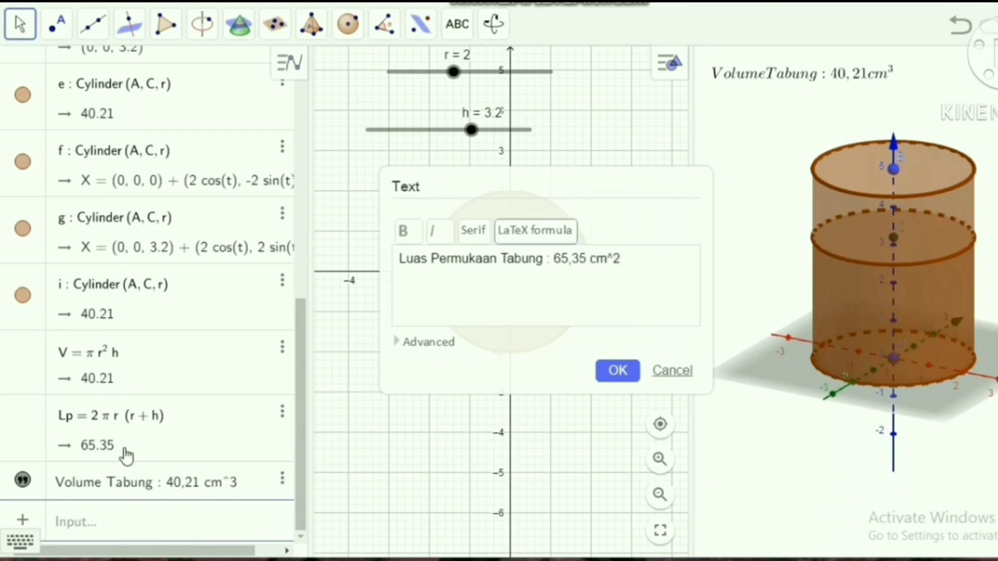
{"action": "left_click", "coordinate": [612, 373]}
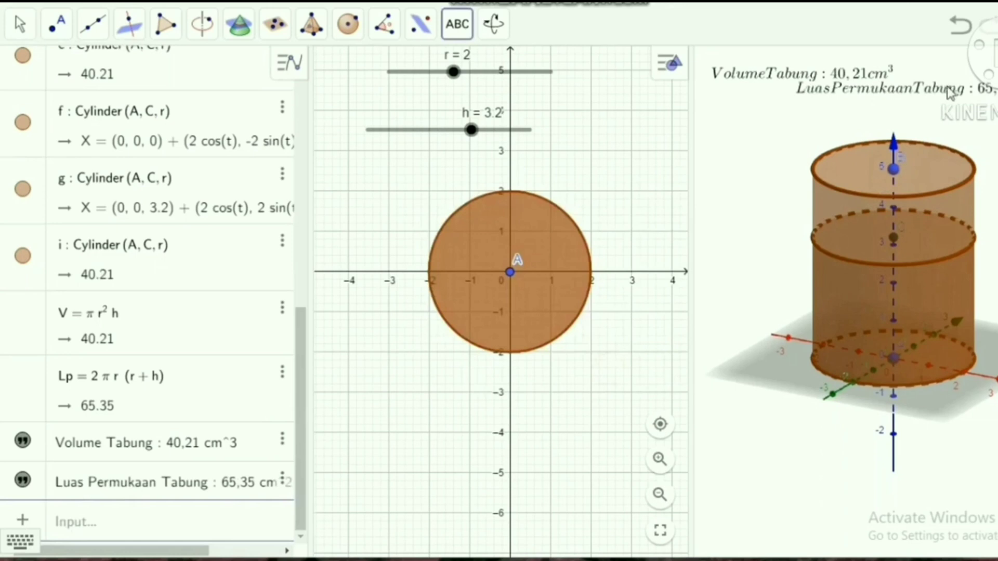
{"action": "left_click_drag", "start_coordinate": [950, 93], "coordinate": [865, 113]}
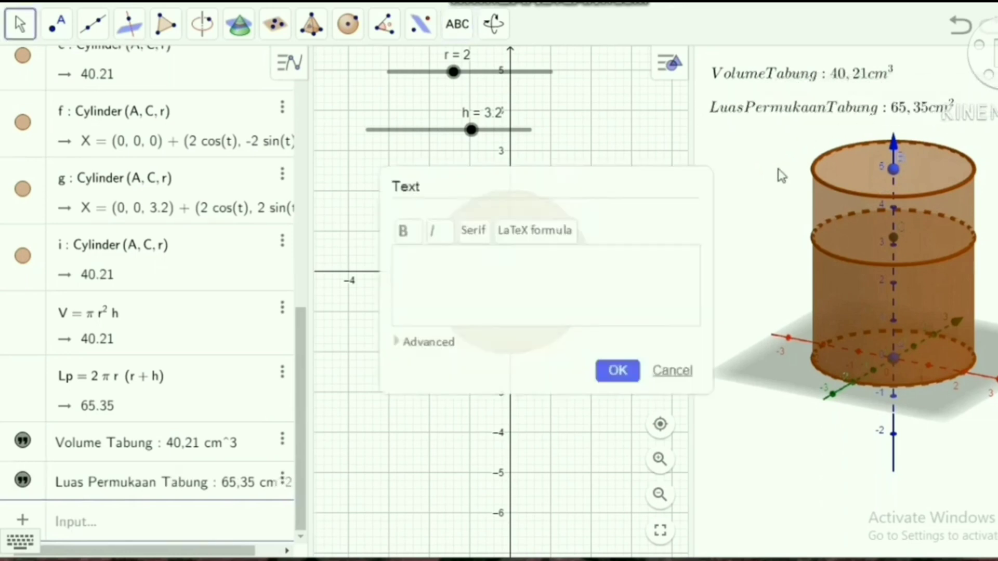
{"action": "left_click", "coordinate": [676, 371]}
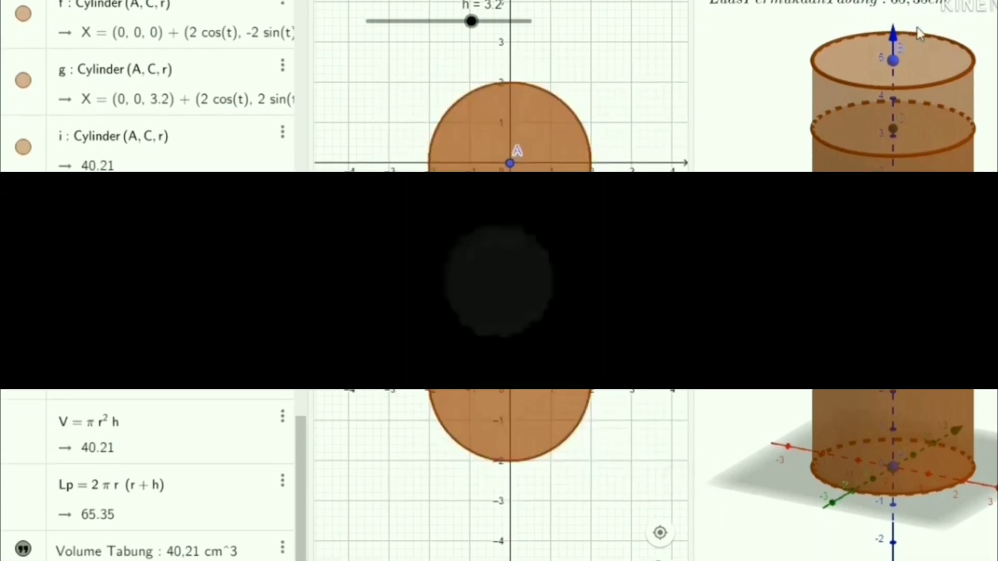